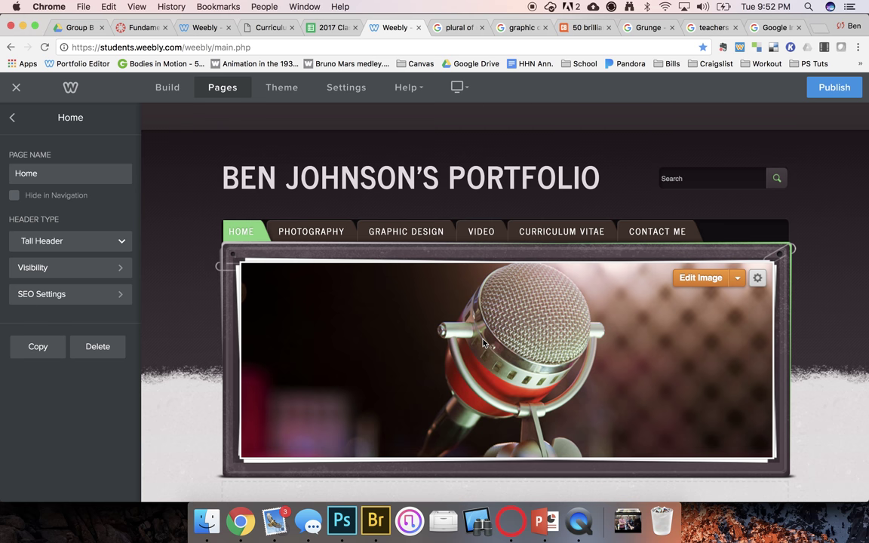
Switch to the old portfolio's Curriculum Vitae tab in Chrome
left_click(273, 28)
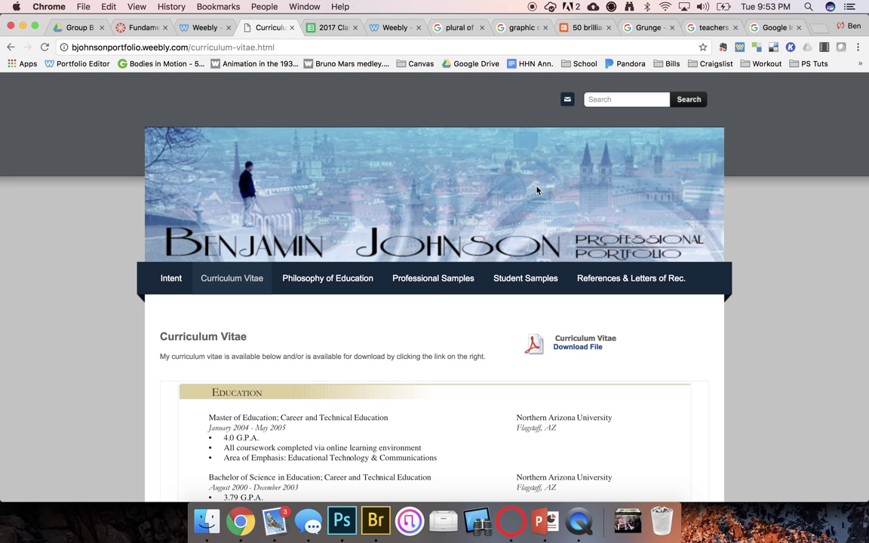
left_click(583, 28)
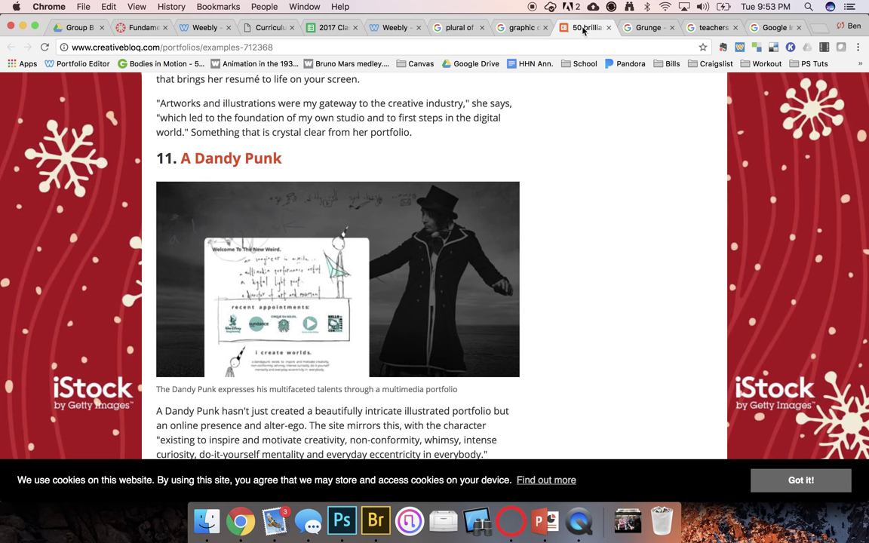
scroll(508, 337, "down", 10)
scroll(508, 337, "up", 15)
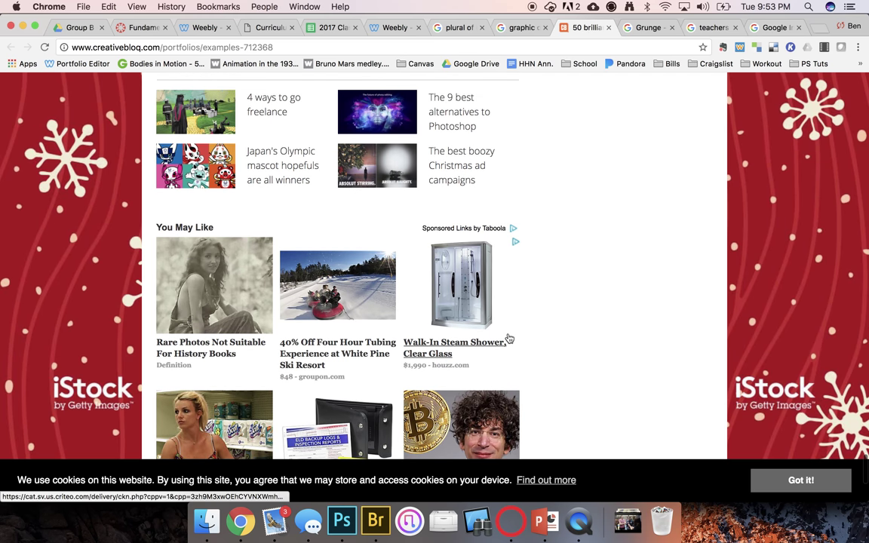
scroll(508, 337, "up", 6)
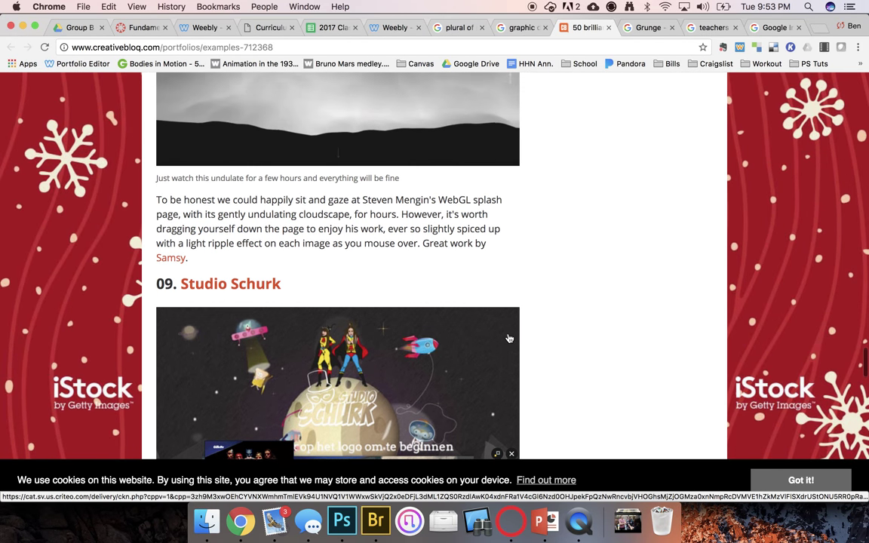
left_click(713, 28)
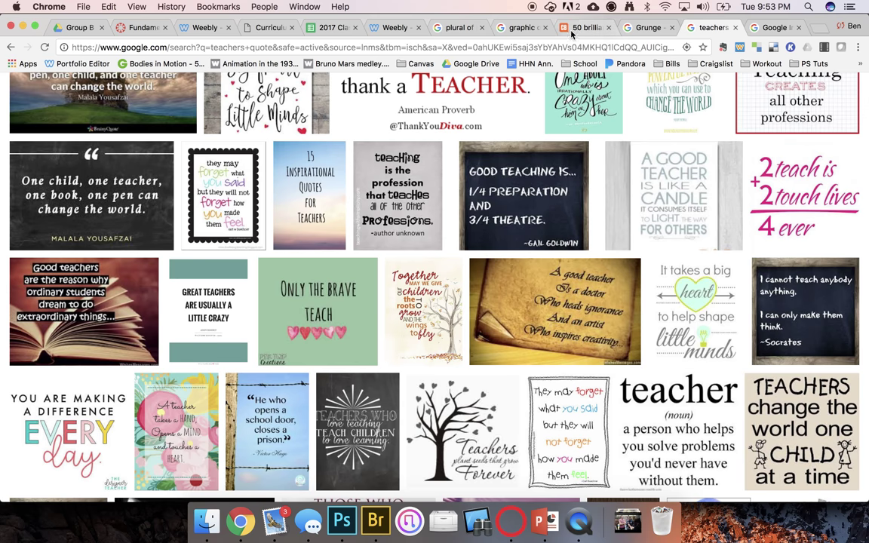
left_click(520, 28)
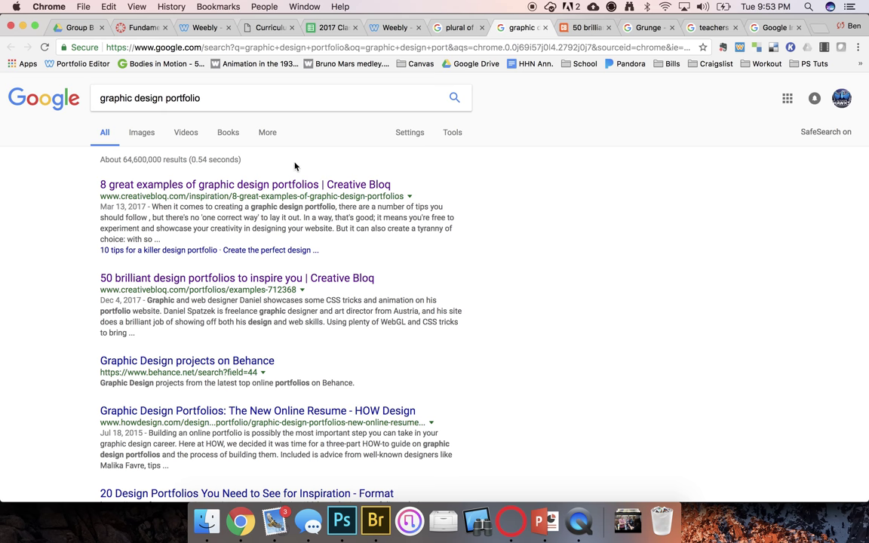
left_click(453, 28)
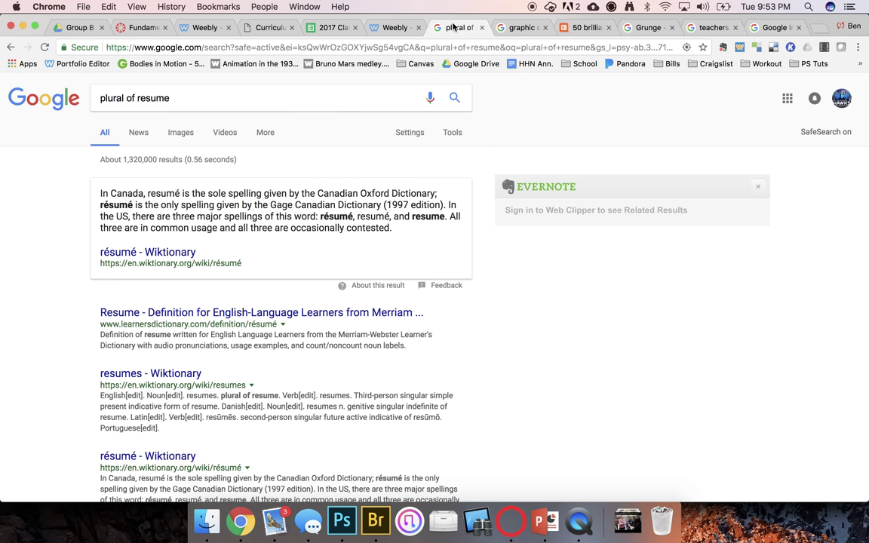
left_click(519, 28)
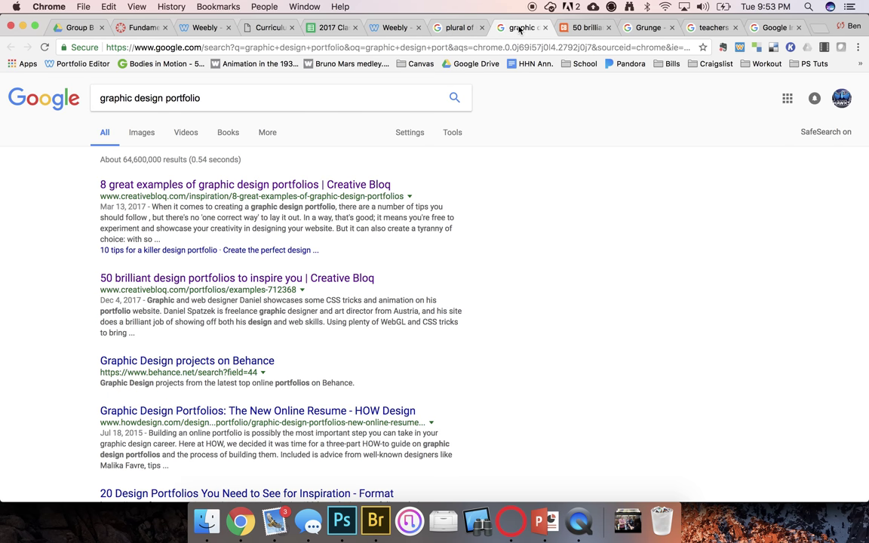
left_click(575, 30)
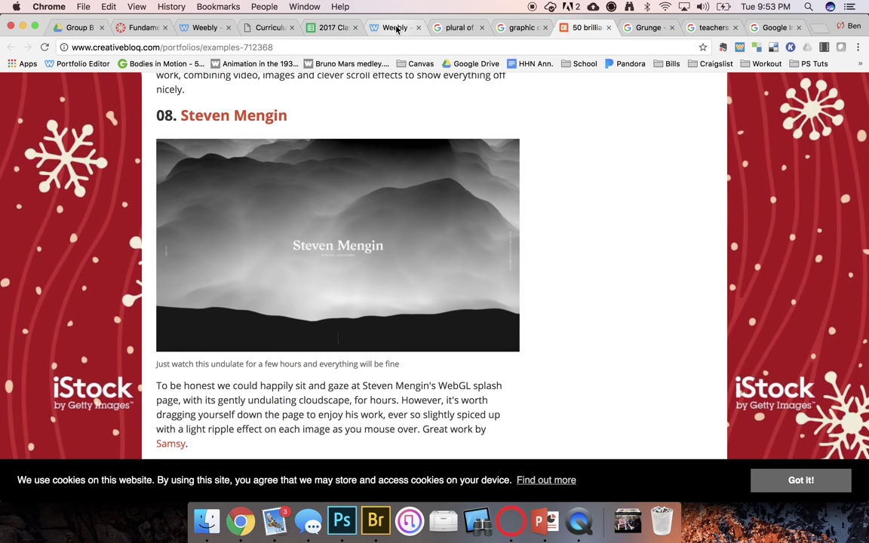
left_click(397, 29)
Scroll the Weebly editor so the Home page's microphone header image is in view
scroll(630, 370, "down", 3)
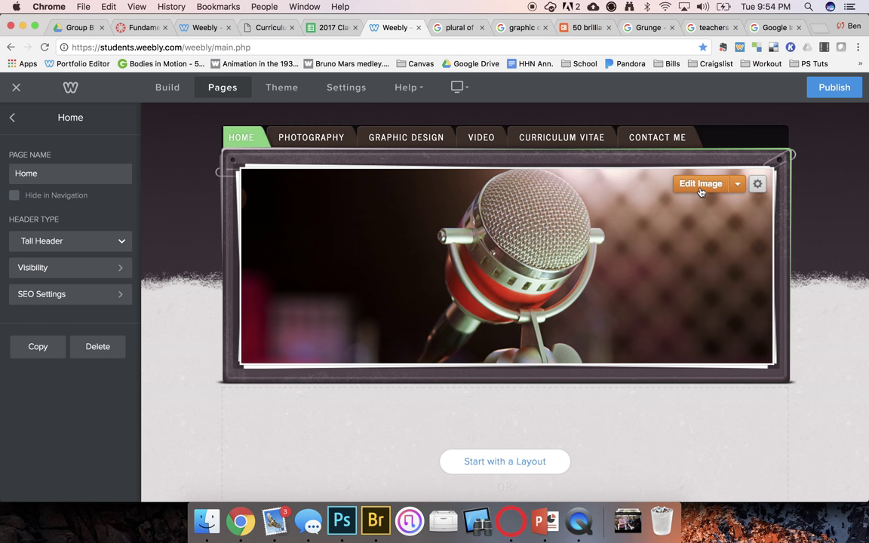
Check the header image's custom 880x322 crop in Weebly's image editor, then close the editor
left_click(697, 189)
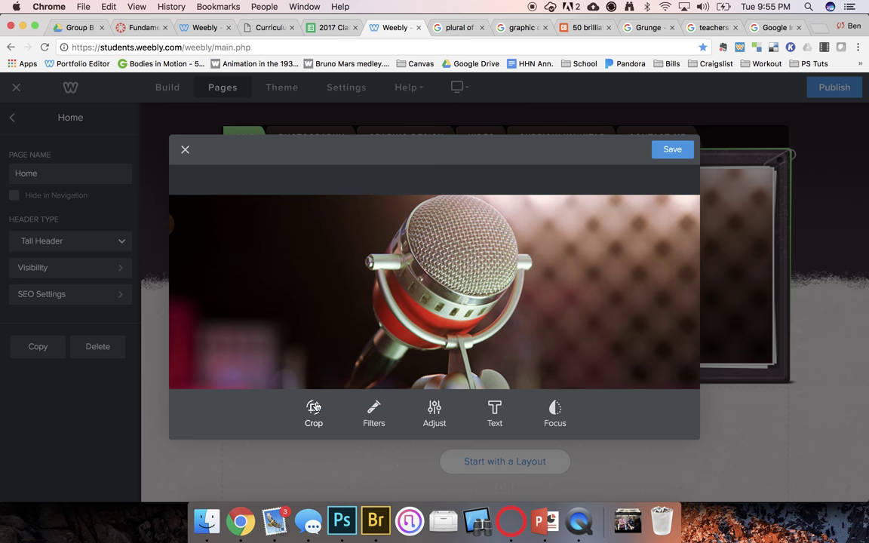
key("ctrl+alt+h")
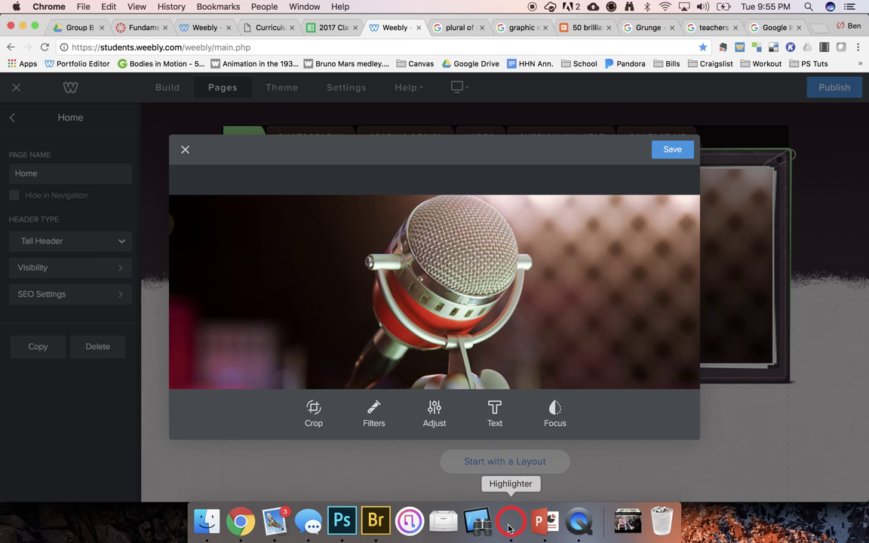
left_click(316, 417)
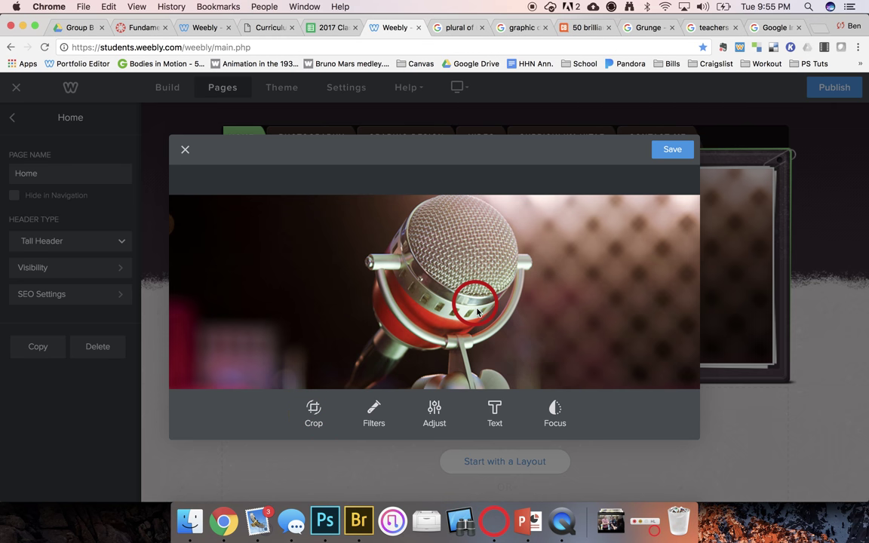
left_click(311, 417)
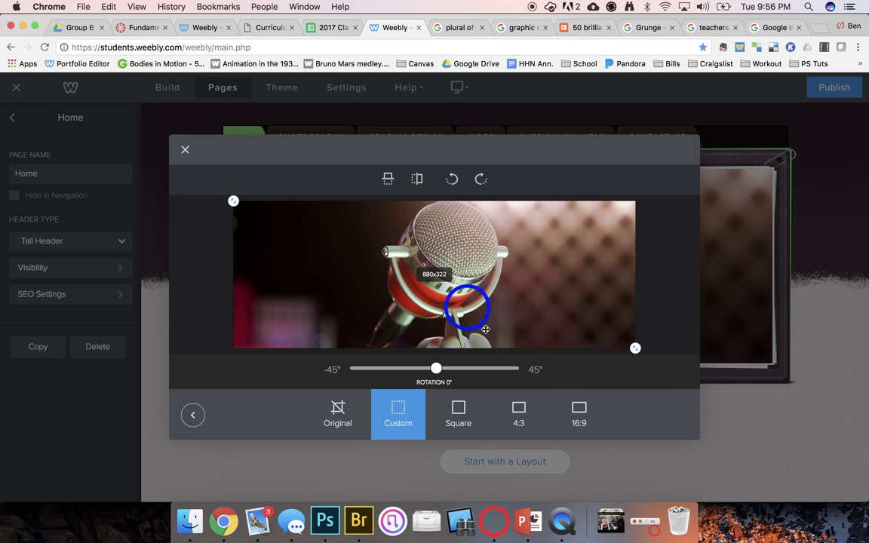
left_click(186, 152)
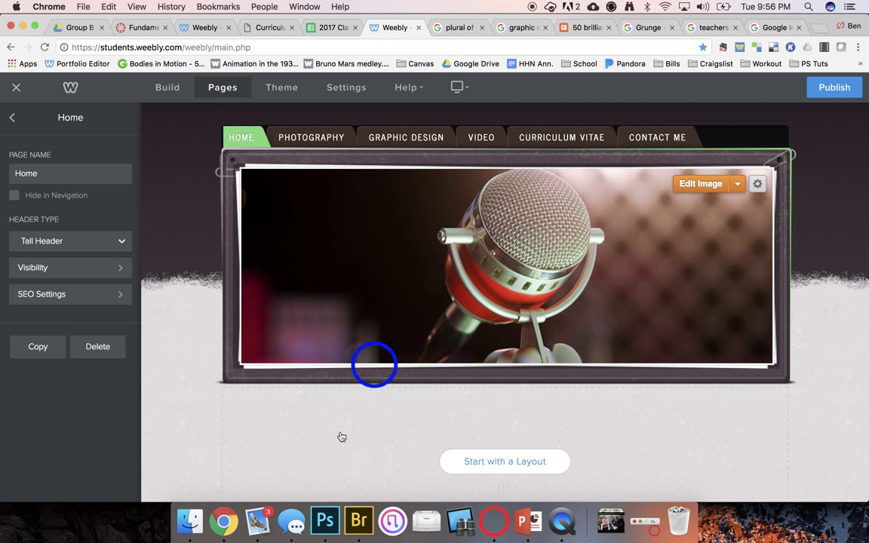
Start a new Photoshop document with width 880, rechecking Weebly's header crop size
left_click(325, 520)
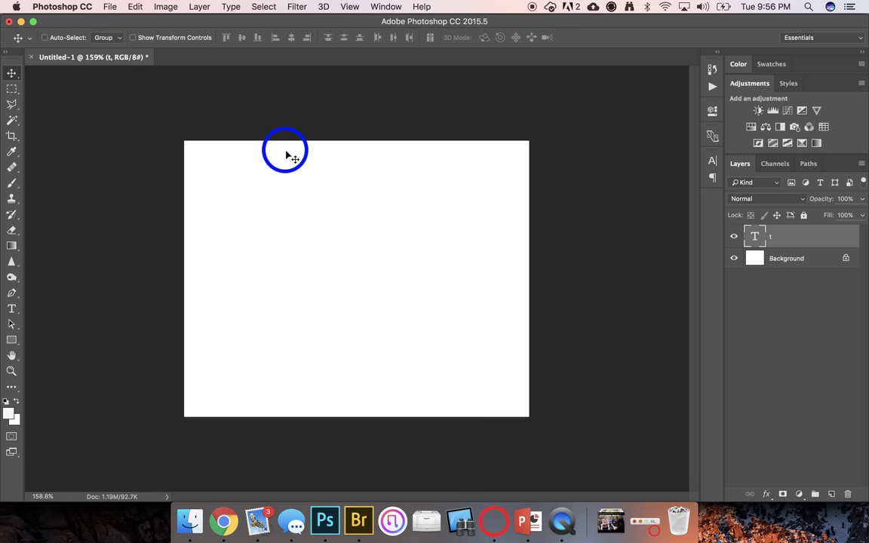
left_click(111, 7)
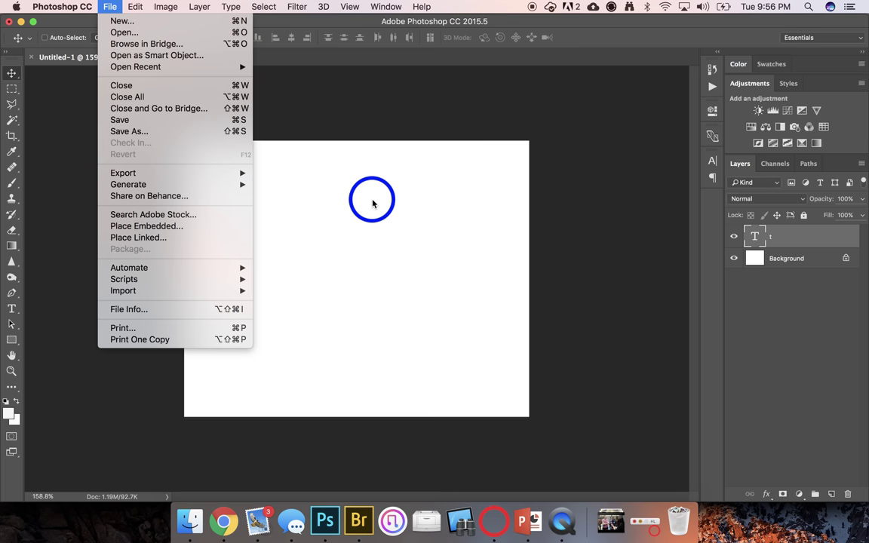
key("super+n")
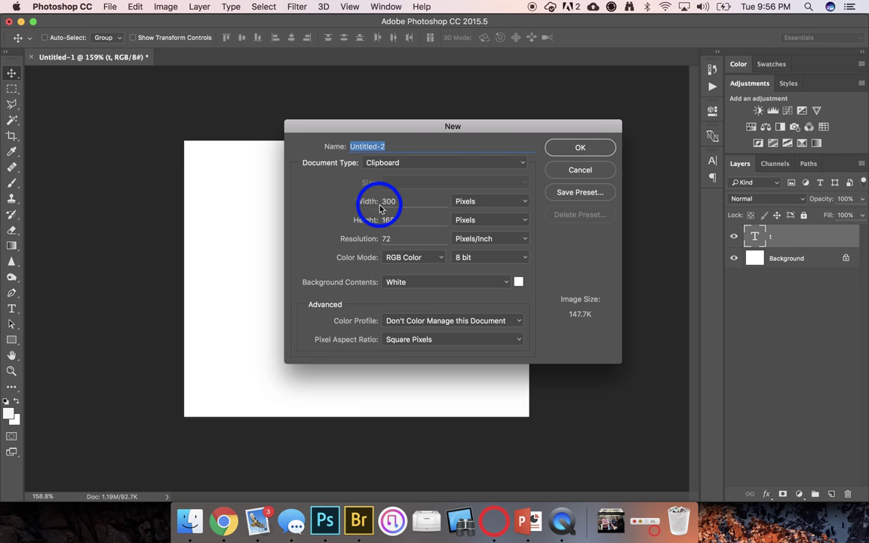
left_click_drag(393, 200, 365, 202)
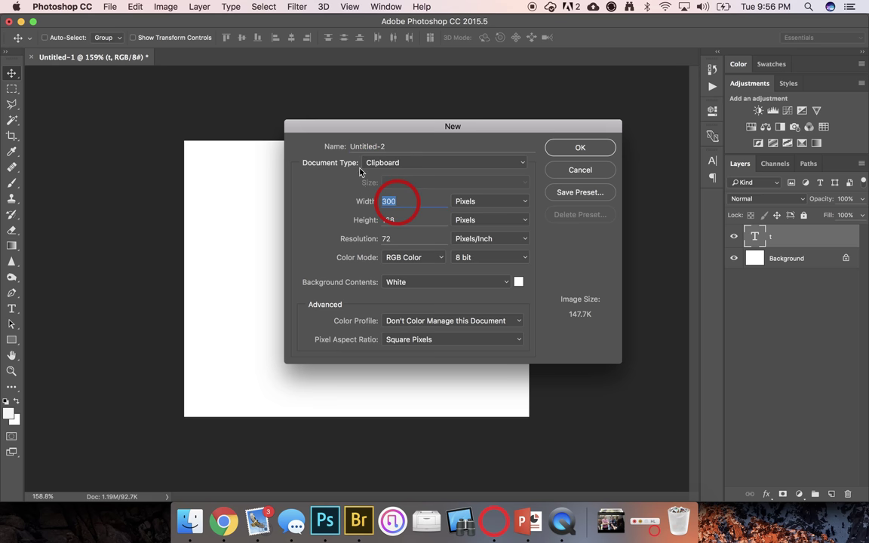
type("88")
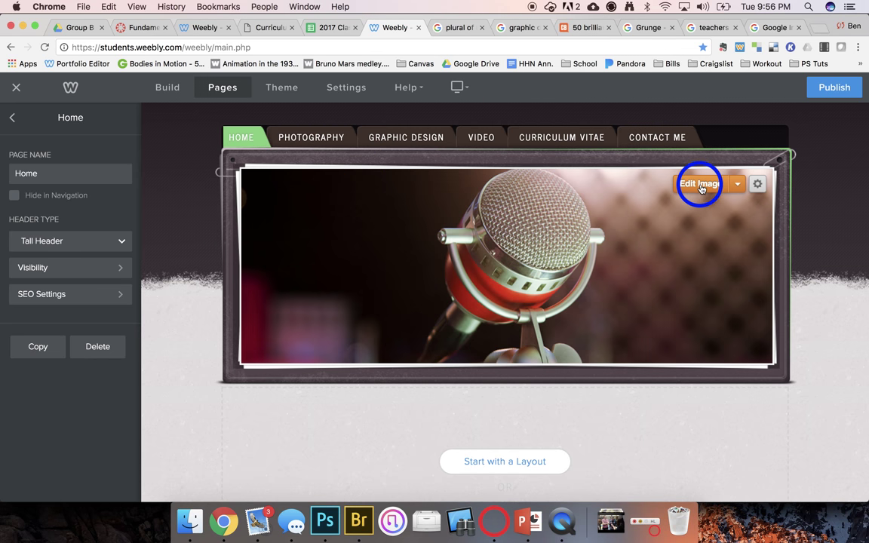
left_click(701, 188)
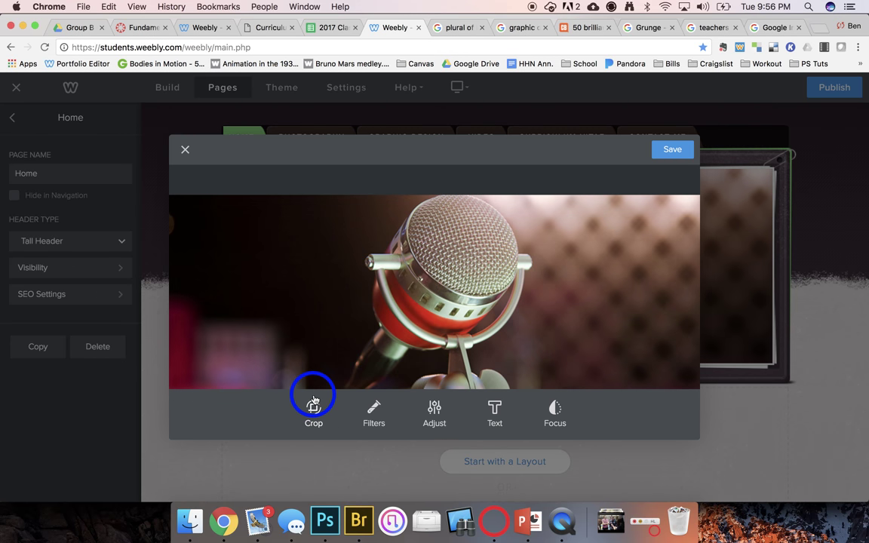
left_click(313, 400)
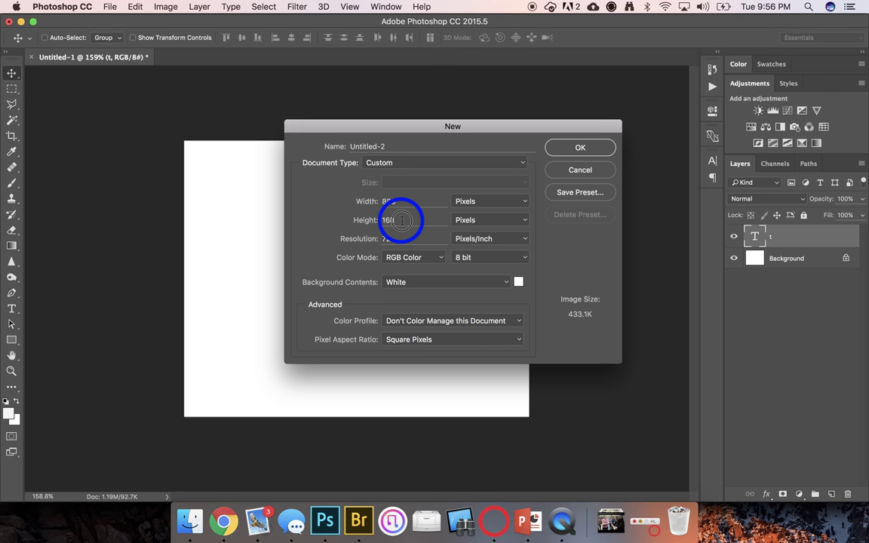
Set height 322 with a white background and create the 880×322 canvas
double_click(402, 220)
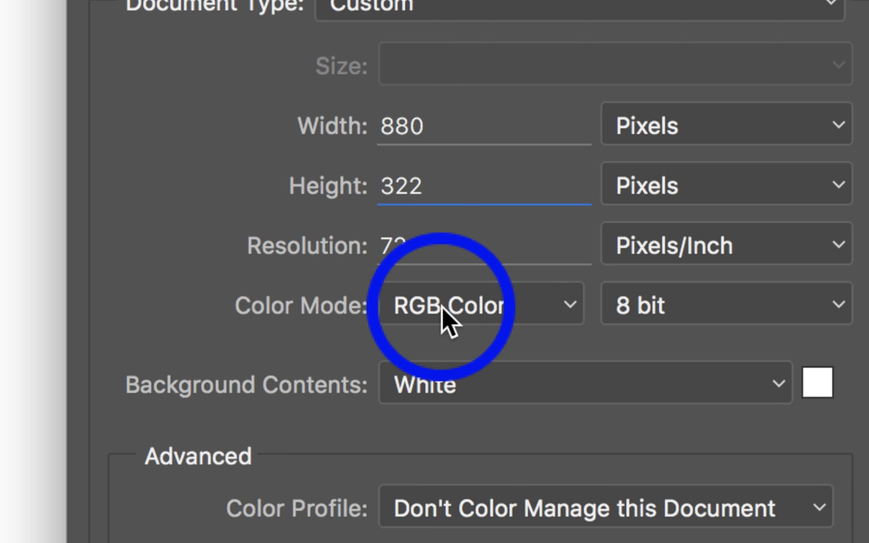
left_click(608, 386)
left_click(516, 388)
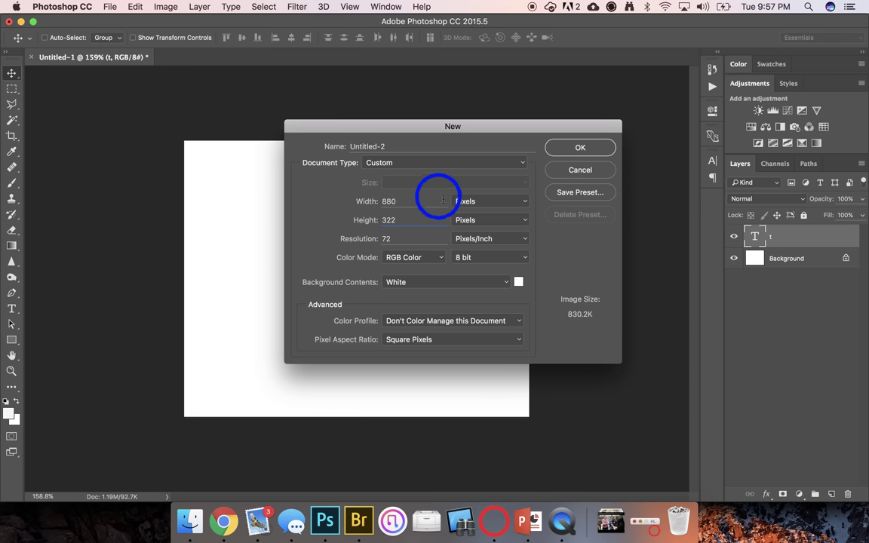
left_click(581, 147)
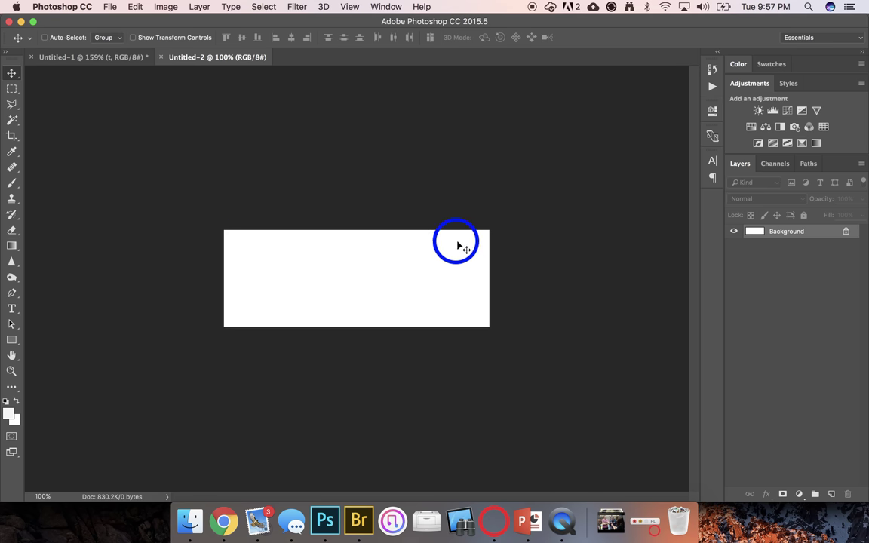
left_click(224, 519)
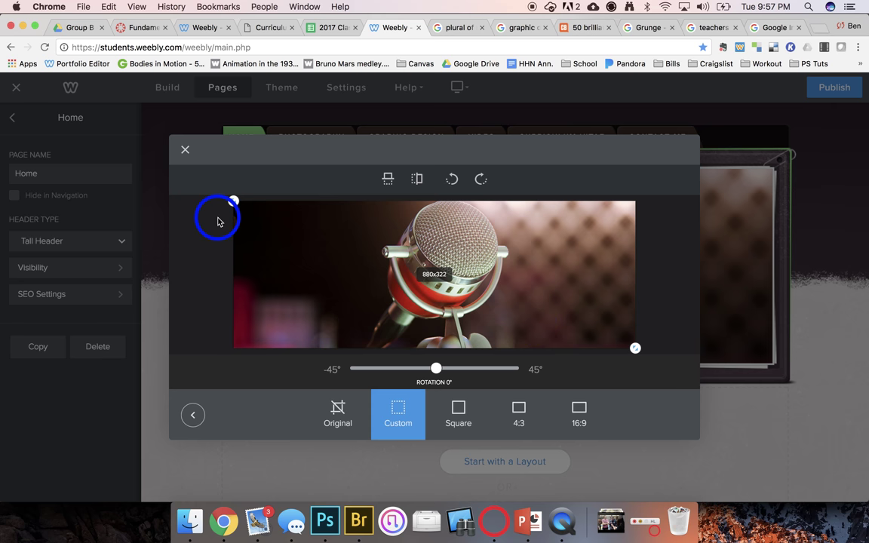
Close Weebly's crop editor and return to the blank 880x322 Untitled-2 canvas in Photoshop
left_click(184, 152)
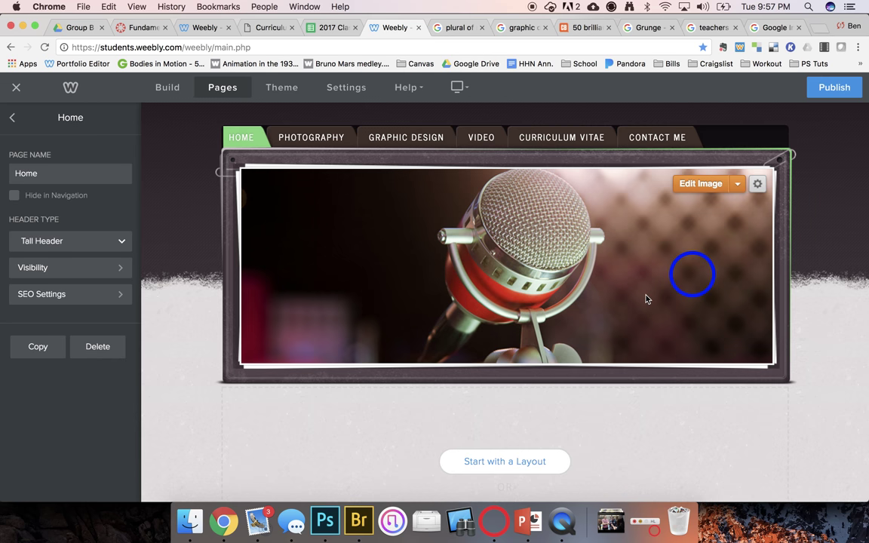
key("super+Tab")
left_click(396, 264)
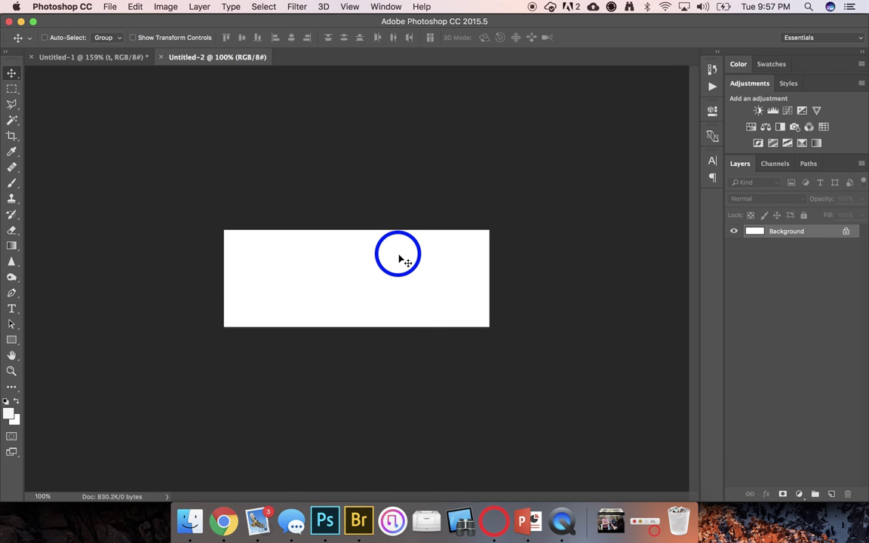
Search Google Images for 'chalkboard texture' and open one in Photoshop as Quality-Chalkboard-Texture.jpg
left_click(225, 519)
key("super+t")
type("c")
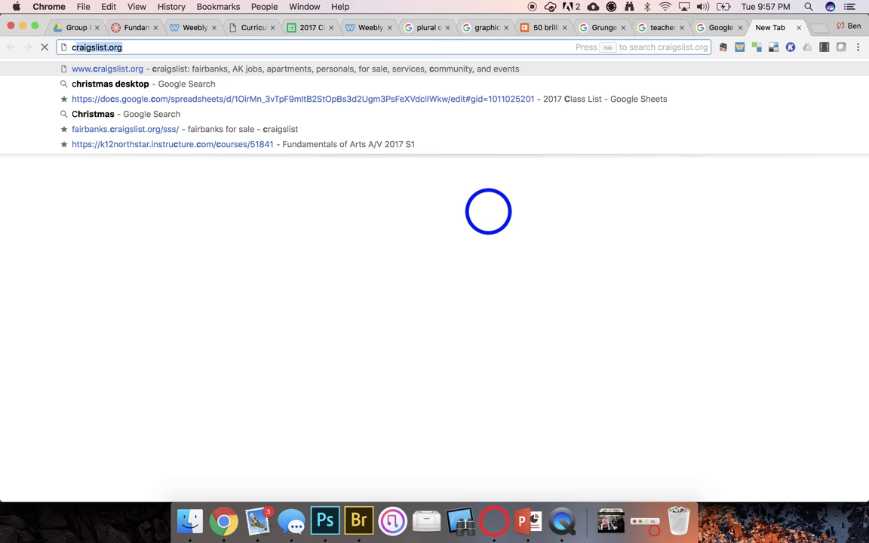
type("halkboard text")
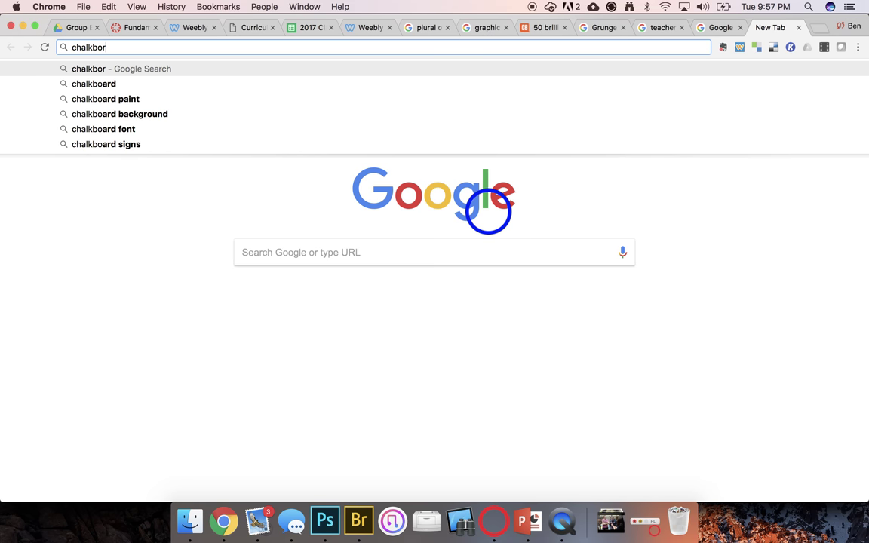
type("ure")
key("Return")
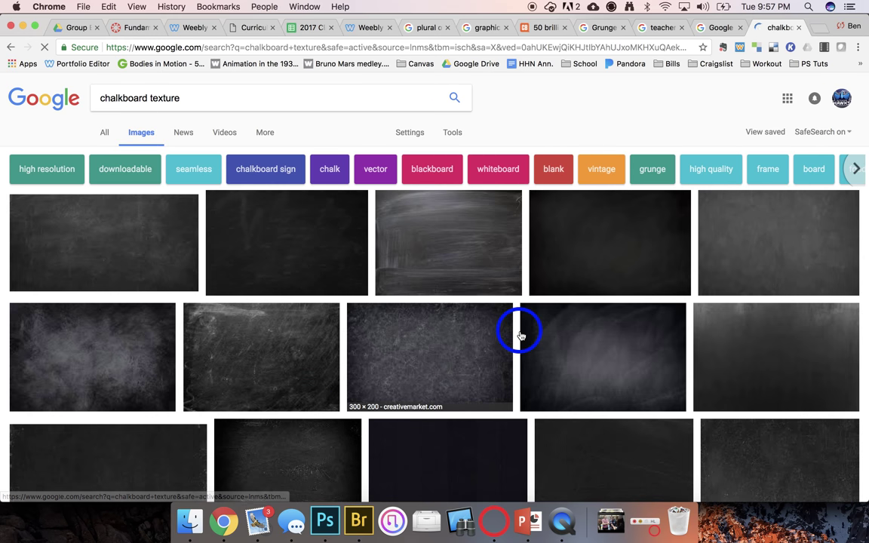
left_click(442, 257)
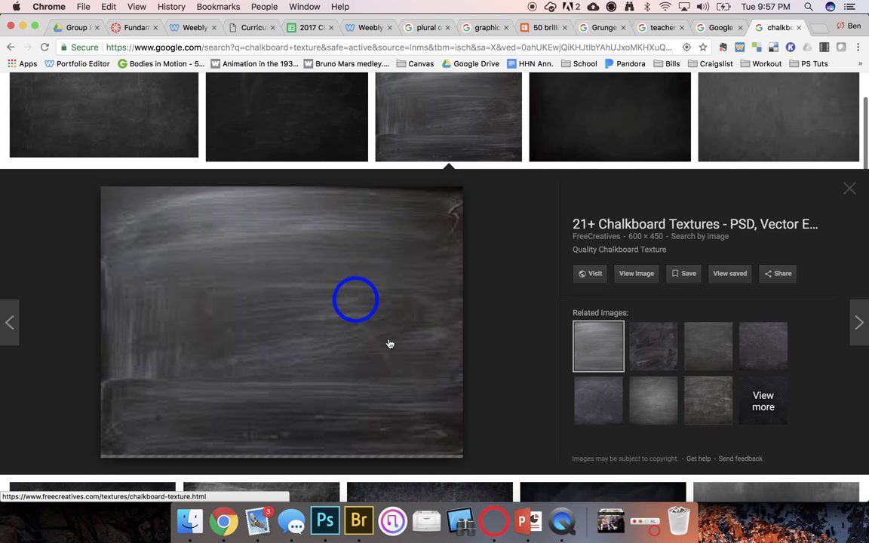
left_click_drag(337, 313, 324, 520)
left_click(264, 23)
Copy the whole chalkboard texture into the Untitled-2 header, aligned with its left edge
left_click(195, 155)
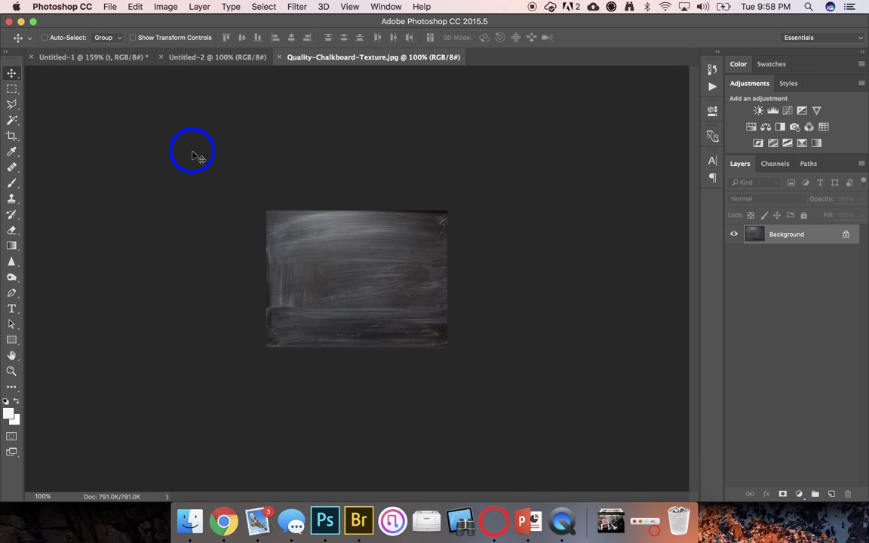
key("super+a")
left_click_drag(233, 83, 220, 62)
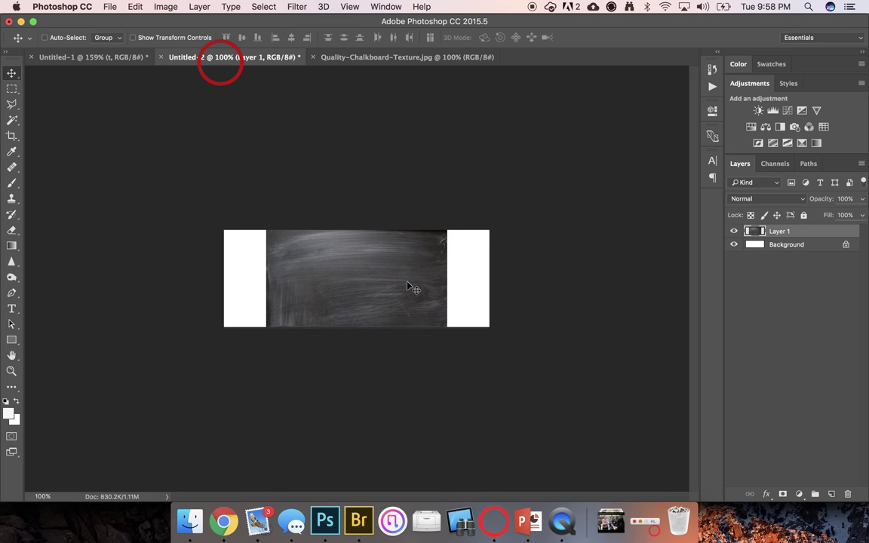
left_click_drag(408, 285, 352, 261)
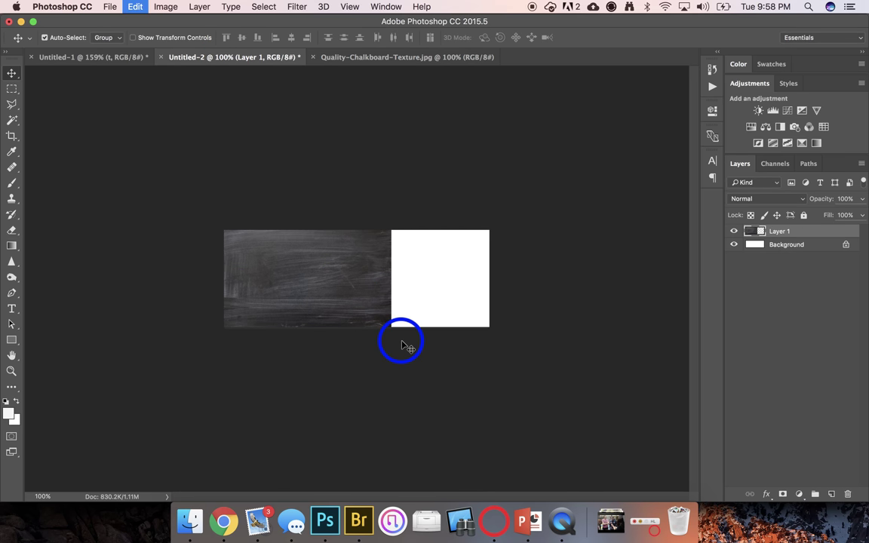
Scale the chalkboard up to cover the whole canvas and start a text layer on it
key("super+t")
left_click_drag(394, 333, 513, 407)
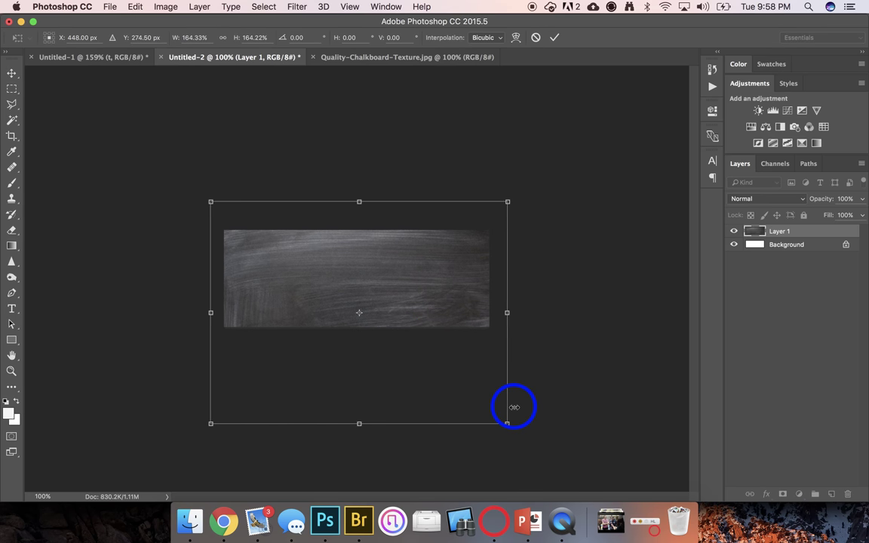
key("Return")
key("t")
left_click(264, 268)
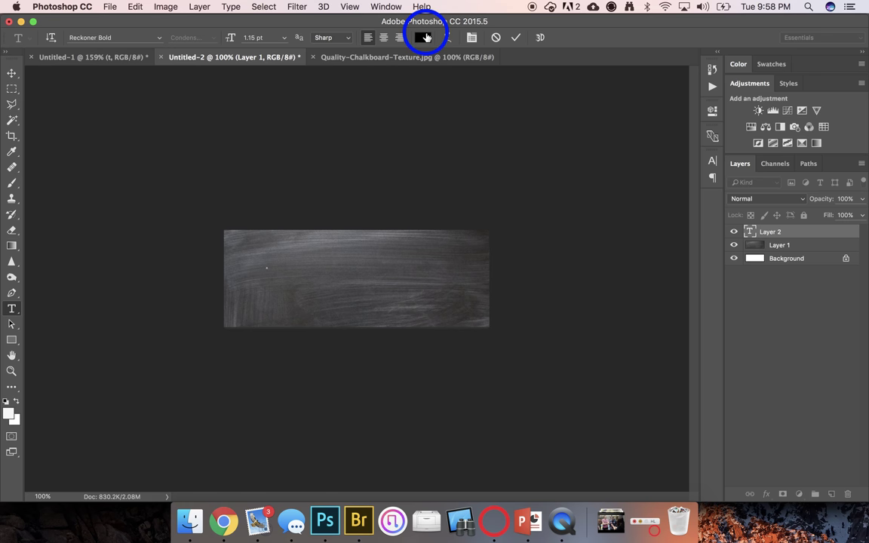
Set the text colour to white (ffffff) and the font size to 100 pt
left_click(422, 36)
type("ffffff")
key("Return")
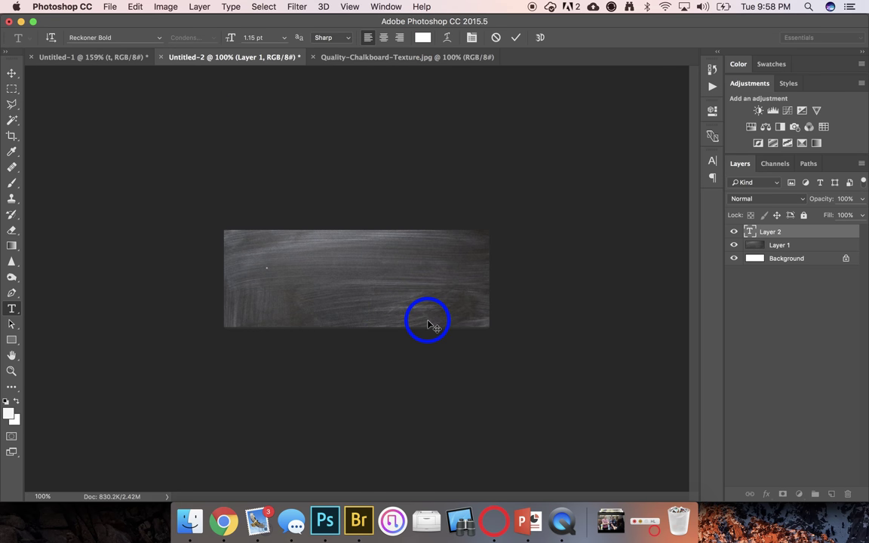
left_click(283, 37)
left_click(271, 175)
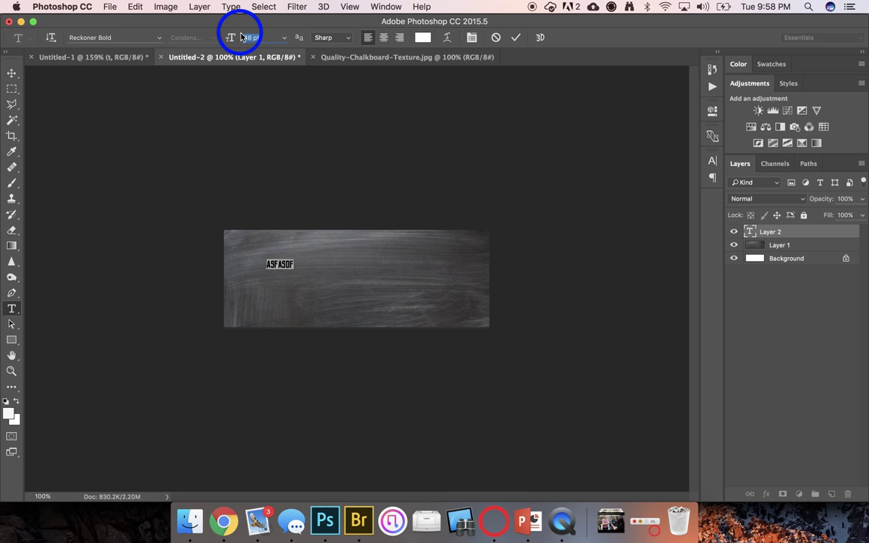
type("100")
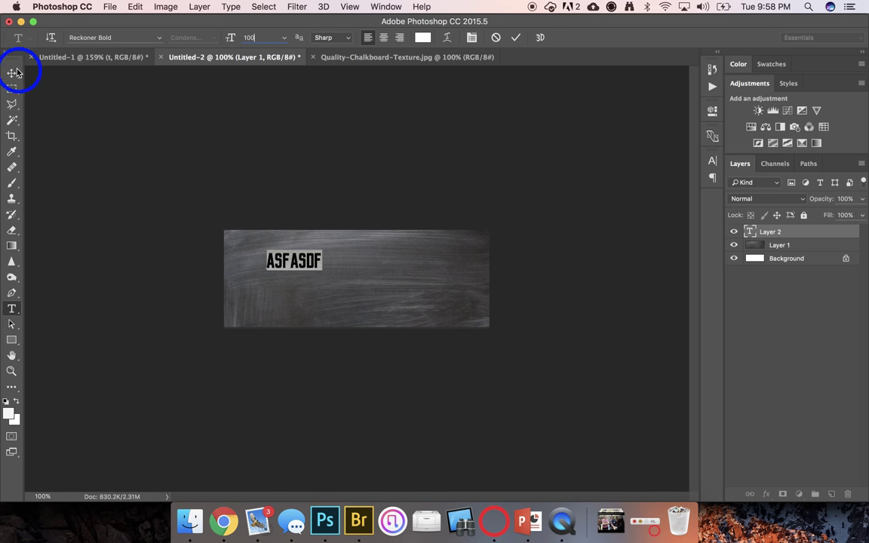
Replace the placeholder text with the quote 'AWESOME QUOTE ABOUT HOW GREAT TEACHERS ARE'
left_click(12, 72)
left_click(305, 258)
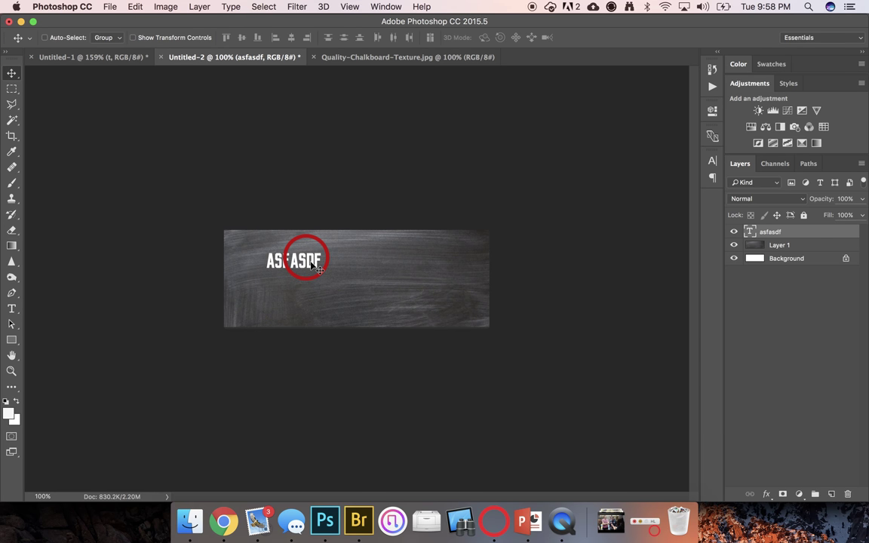
double_click(311, 264)
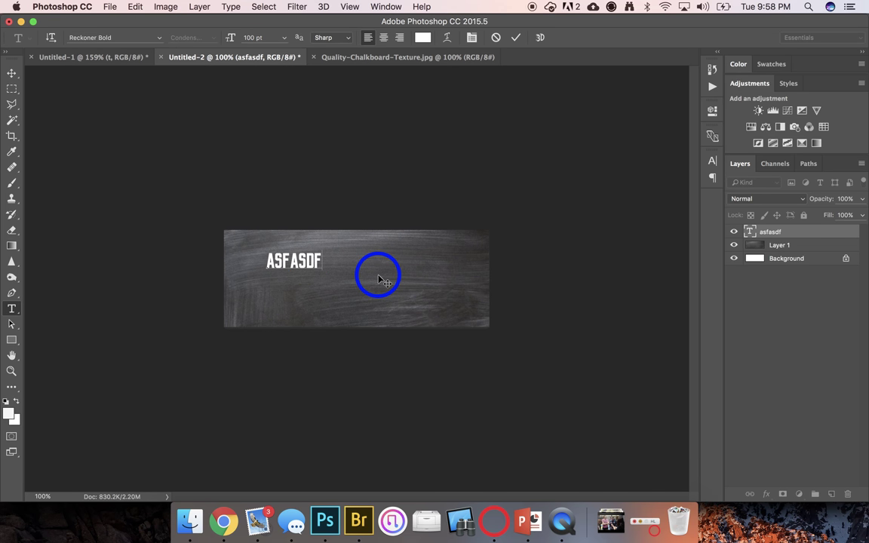
key("super+a")
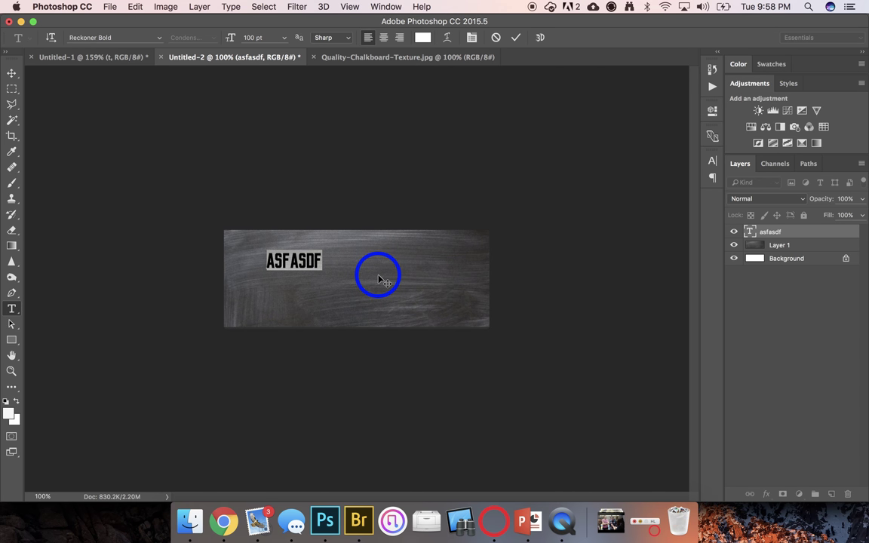
type("aw")
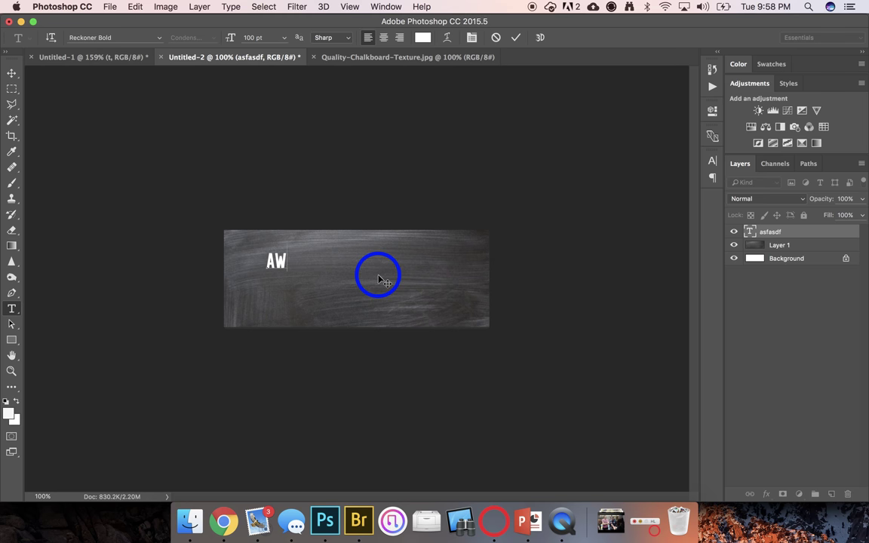
type("esome")
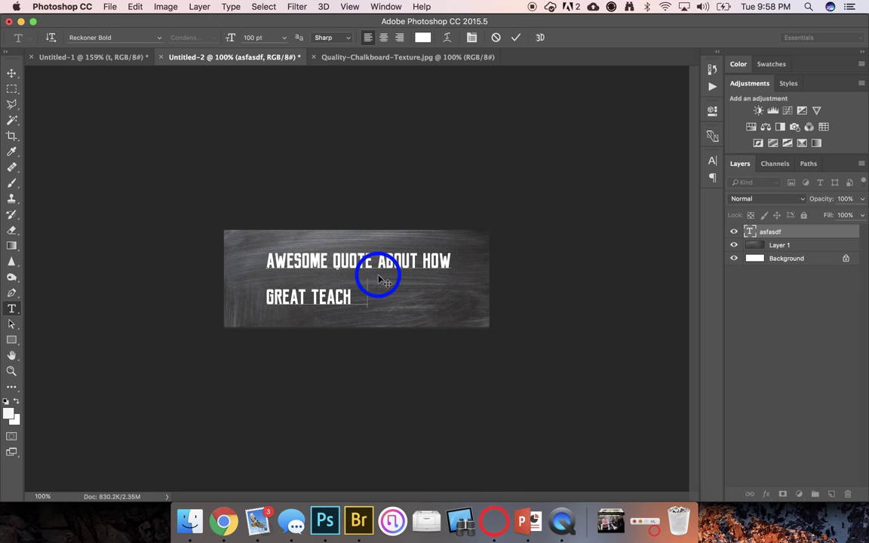
key("super+a")
Raise the quote's line spacing past 30 pt so the two lines stop overlapping
left_click(712, 159)
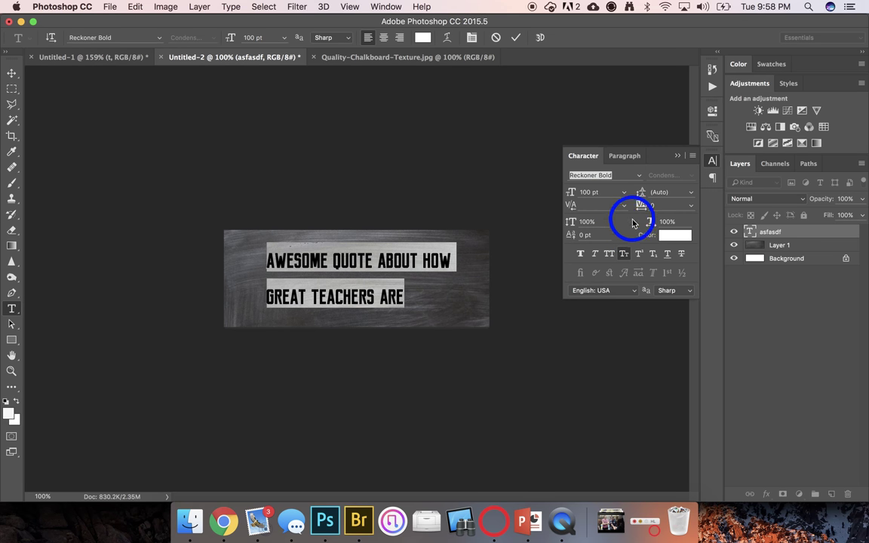
left_click(670, 193)
left_click(690, 192)
left_click(670, 232)
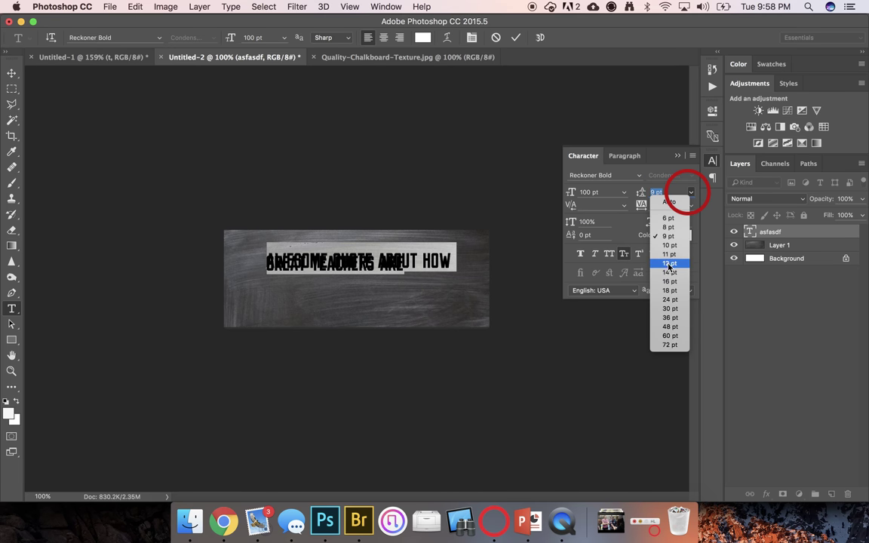
left_click(669, 272)
left_click(687, 192)
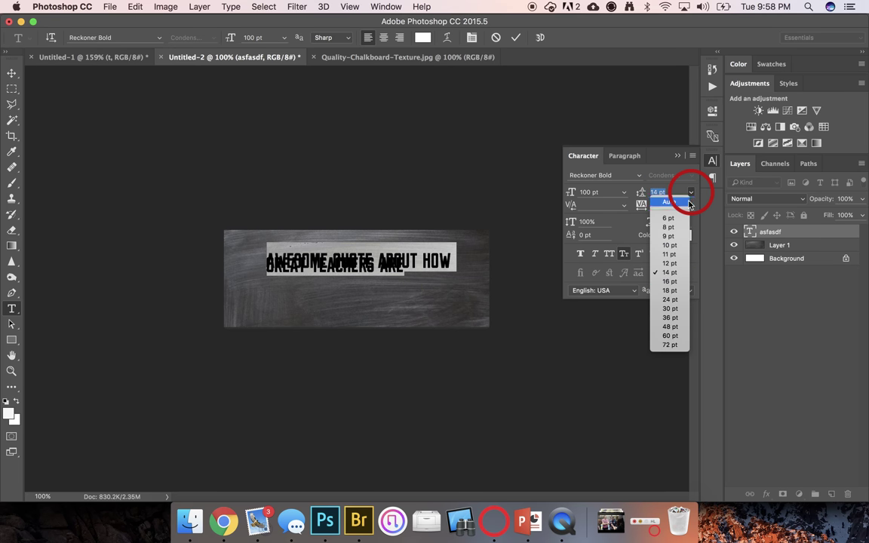
left_click(670, 311)
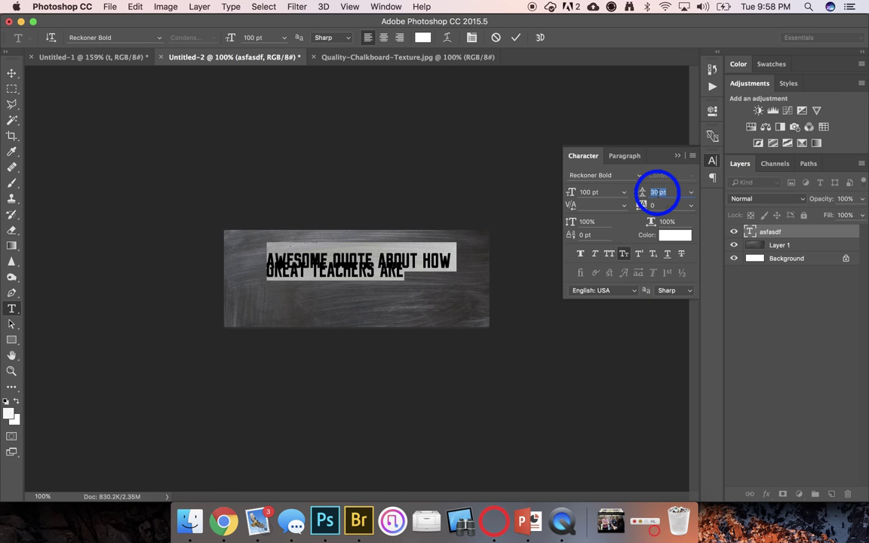
left_click_drag(641, 194, 646, 193)
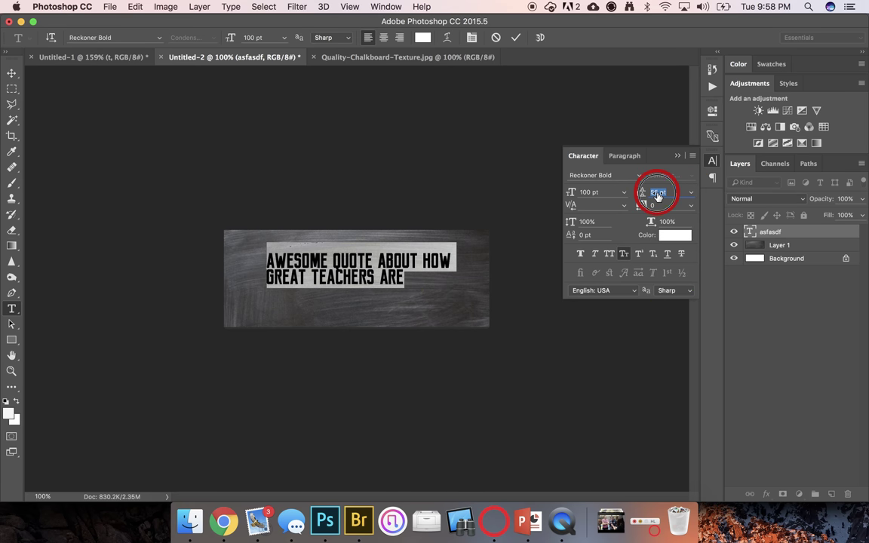
left_click(12, 74)
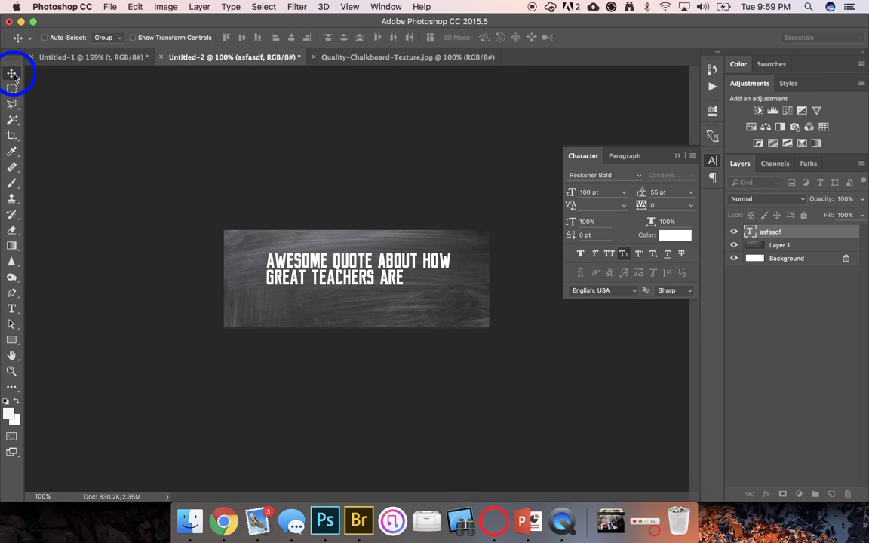
Move the quote left and up and enlarge it slightly on the chalkboard
left_click_drag(306, 273, 282, 267)
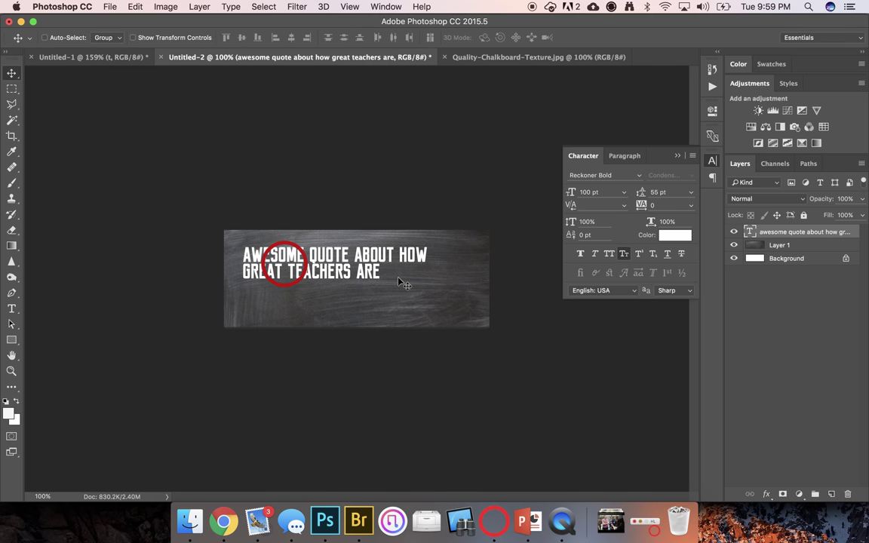
left_click_drag(399, 278, 469, 311)
key("ctrl+t")
key("Return")
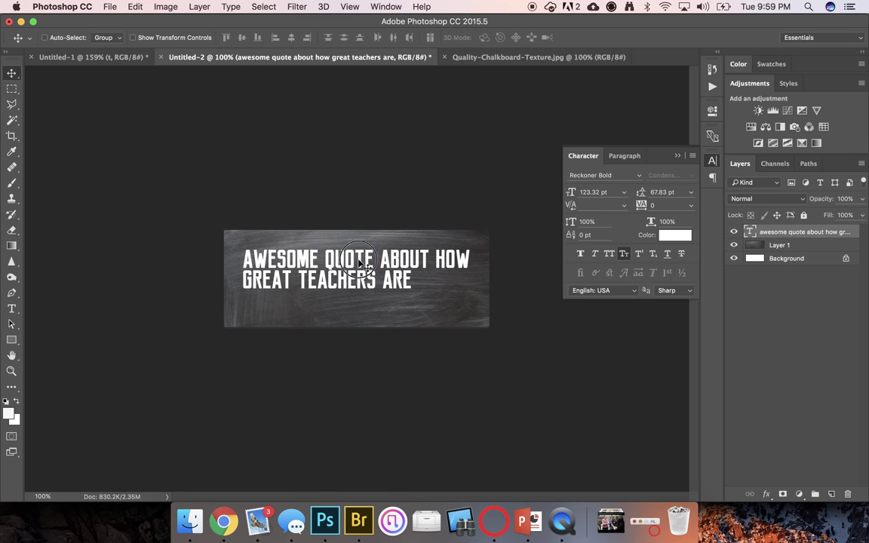
mouse_move(360, 260)
left_mouse_down()
mouse_move(345, 261)
mouse_move(353, 261)
left_mouse_up()
Nudge the quote slightly right and down, collapse the Character panel, and start Save As
key("super+Tab")
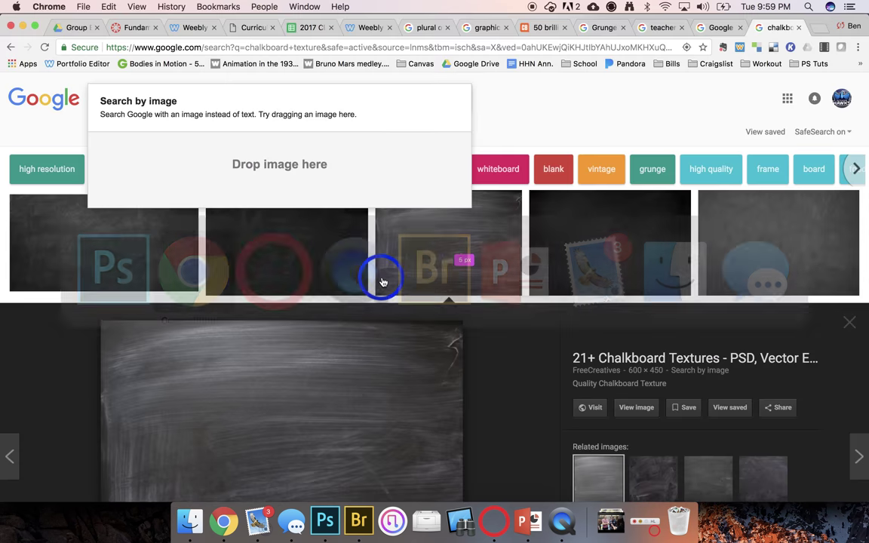
key("super+Tab")
key("super+Tab")
left_click(380, 281)
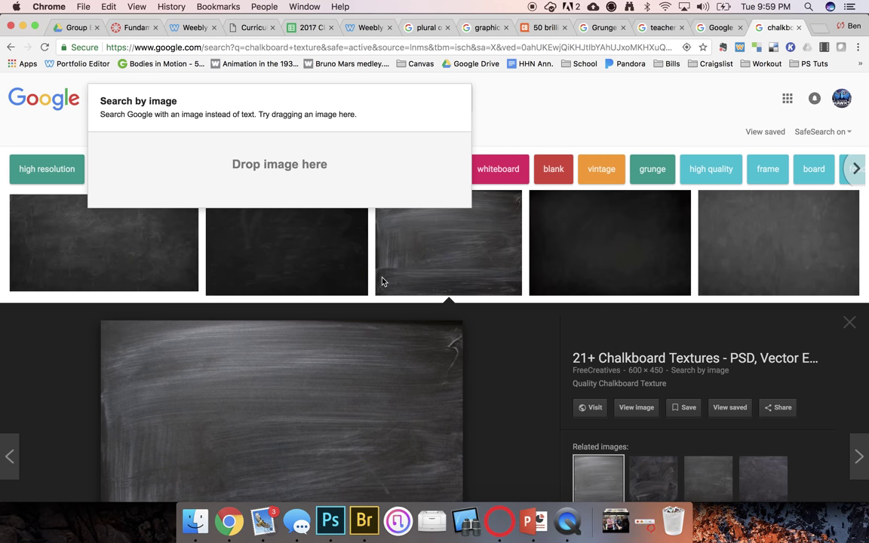
key("super+Tab")
key("super+Tab")
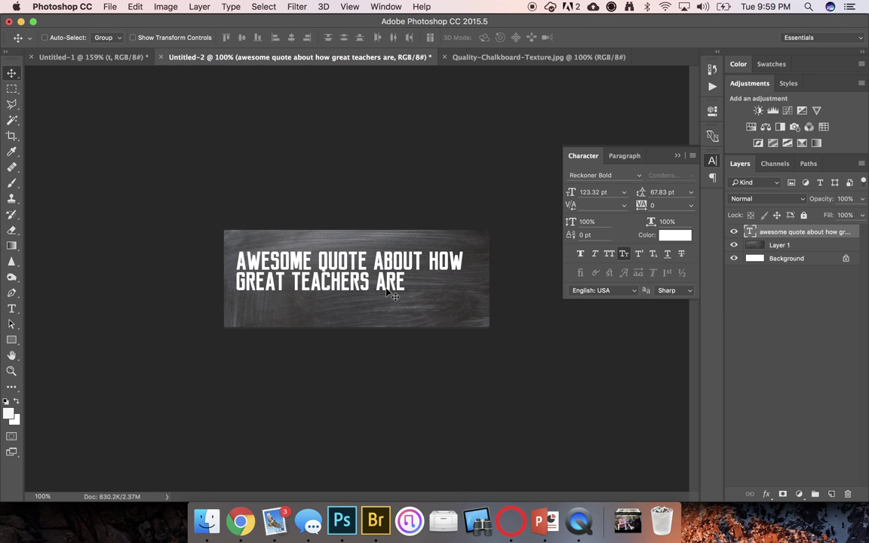
left_click_drag(330, 273, 336, 279)
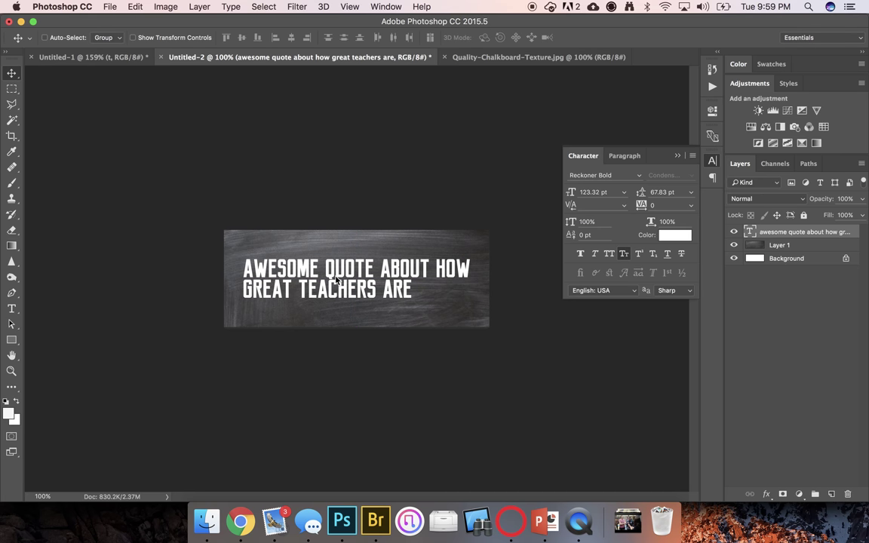
left_click(711, 164)
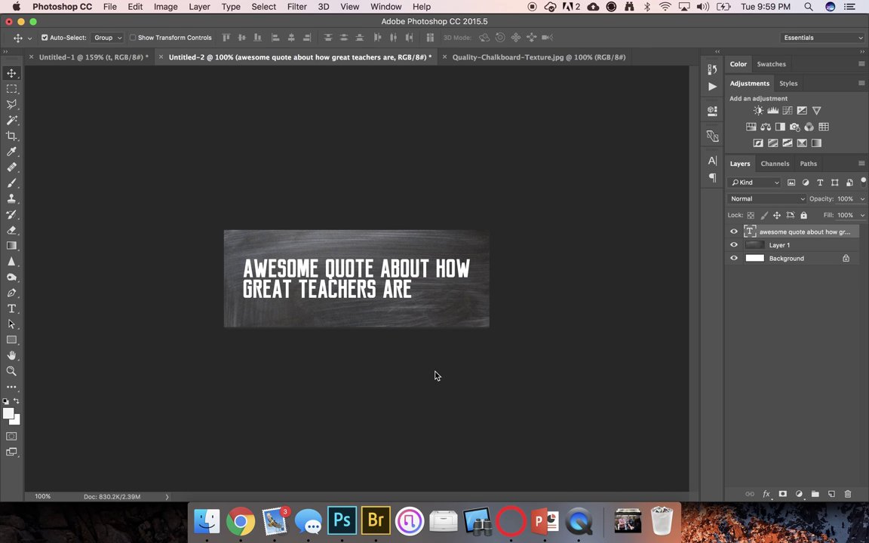
key("super+s")
Navigate the save location to Documents > 02 Foundations of Arts AV > Portfolio Creaiton
left_click(417, 113)
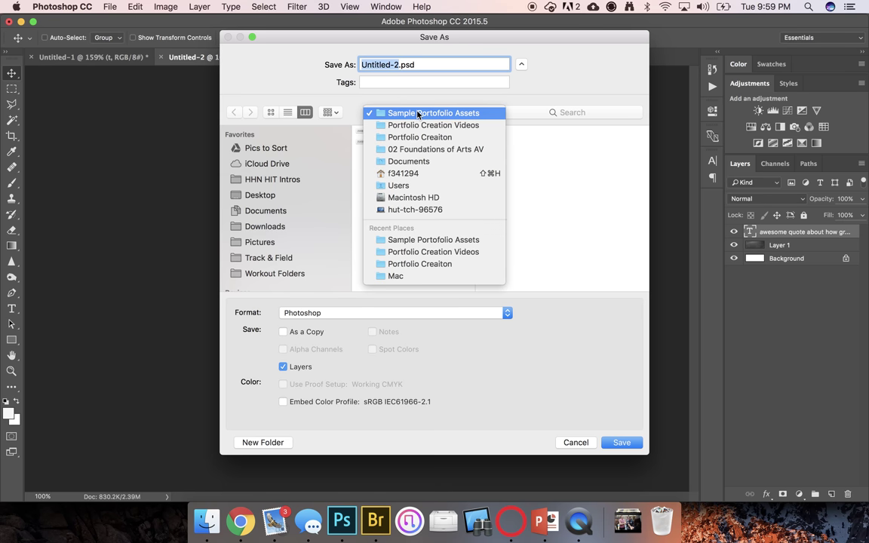
left_click(407, 114)
left_click(260, 195)
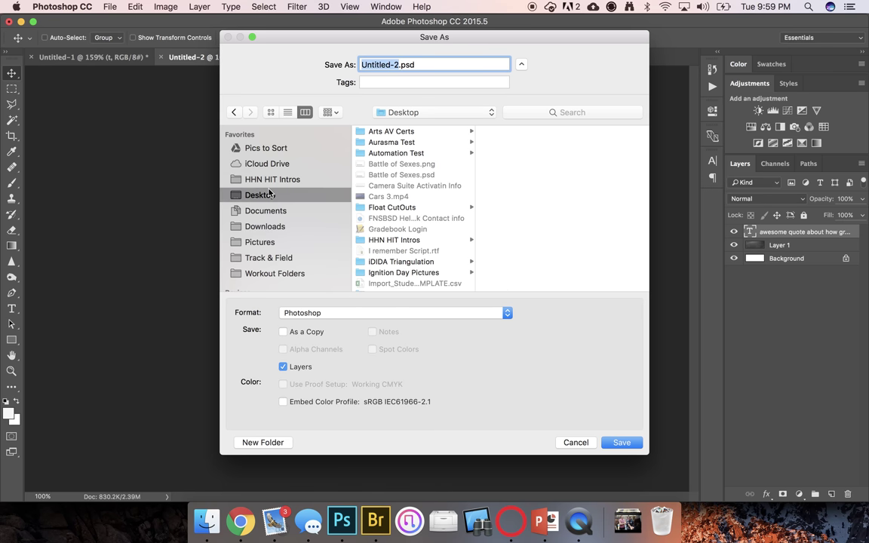
left_click(265, 210)
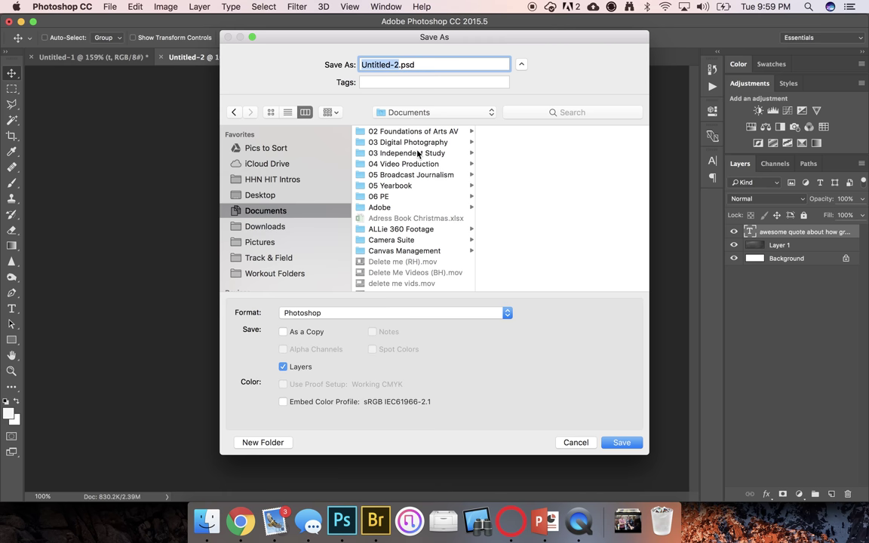
left_click(427, 133)
left_click(518, 131)
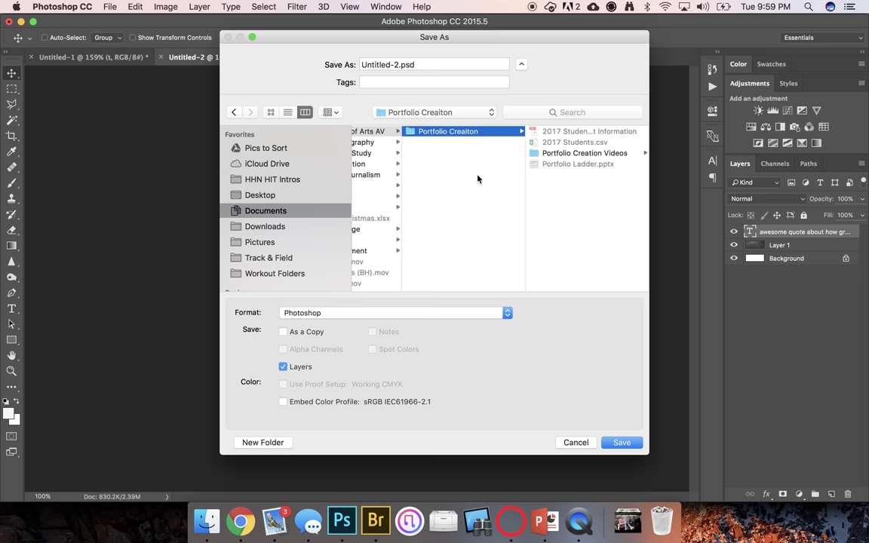
Create a Portfolio Assets folder there and begin typing the header's file name
key("super+shift+n")
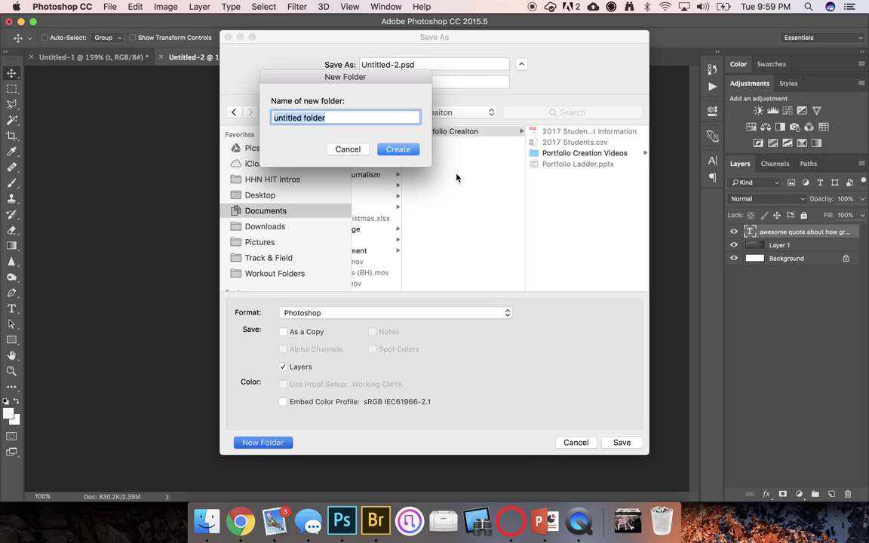
type("Port")
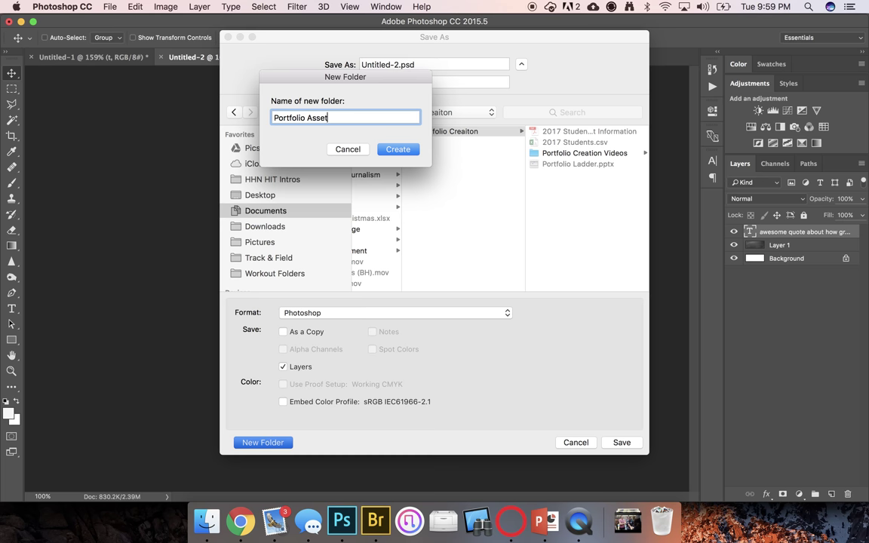
type("folio Assets")
left_click(397, 149)
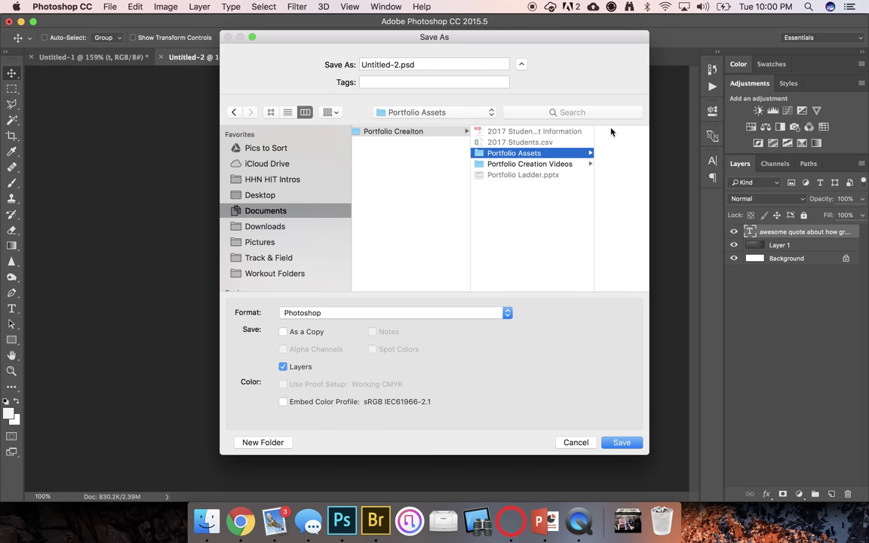
left_click(397, 64)
type("HGea")
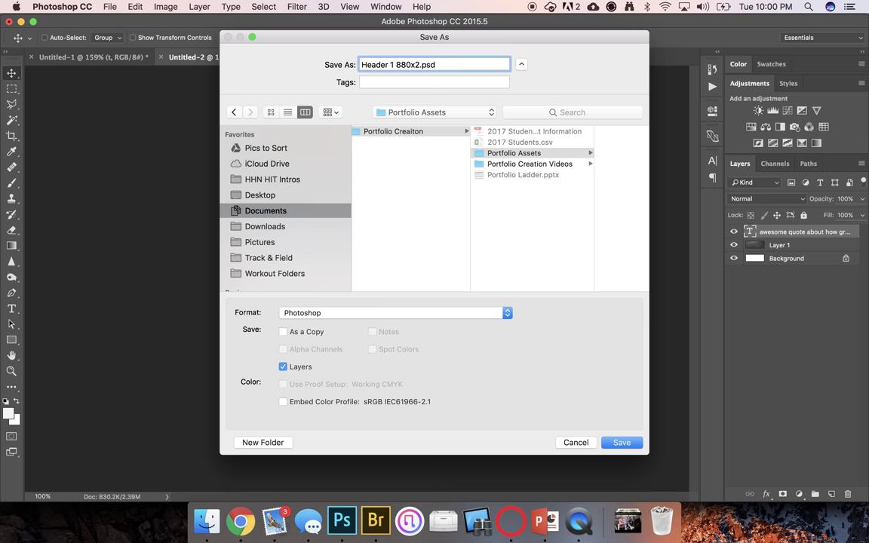
key("super+Tab")
key("super+Tab")
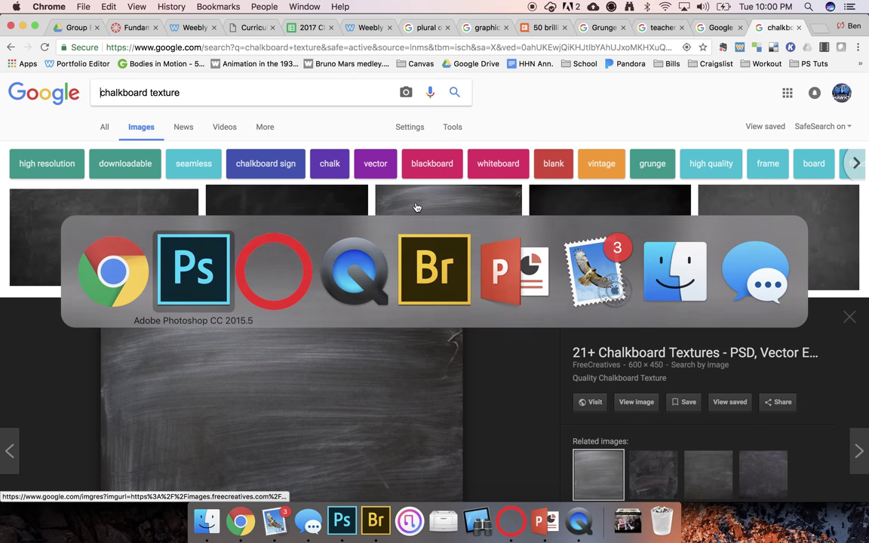
key("super+Tab")
Check the Weebly header's expected size in its crop editor, then return to Photoshop
left_click(367, 27)
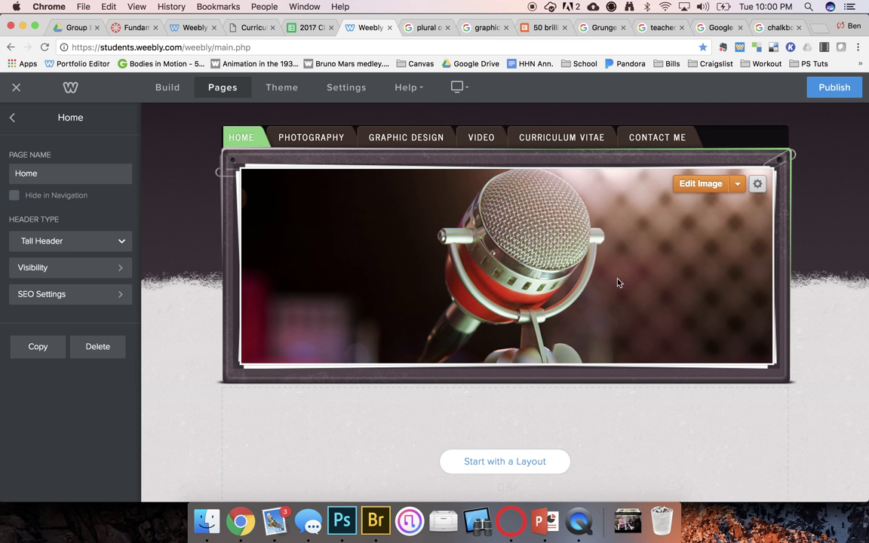
left_click(692, 184)
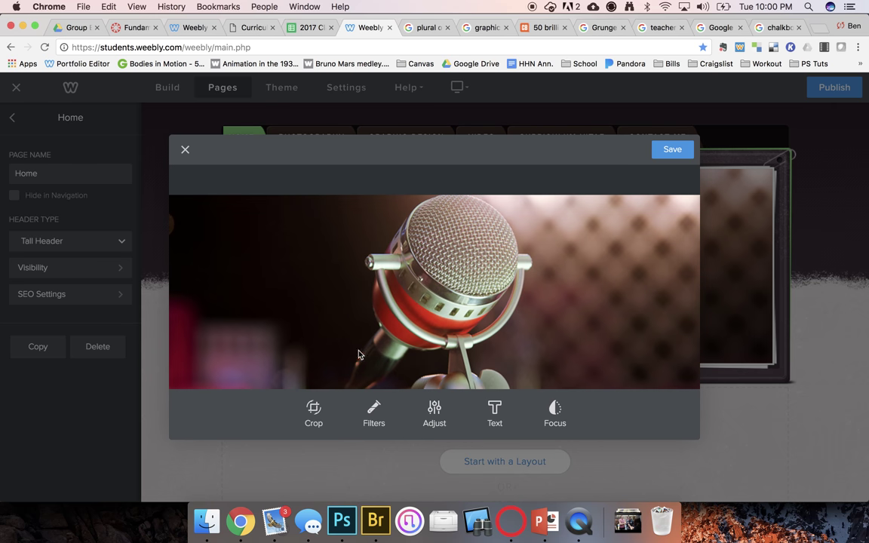
left_click(314, 411)
key("super+Tab")
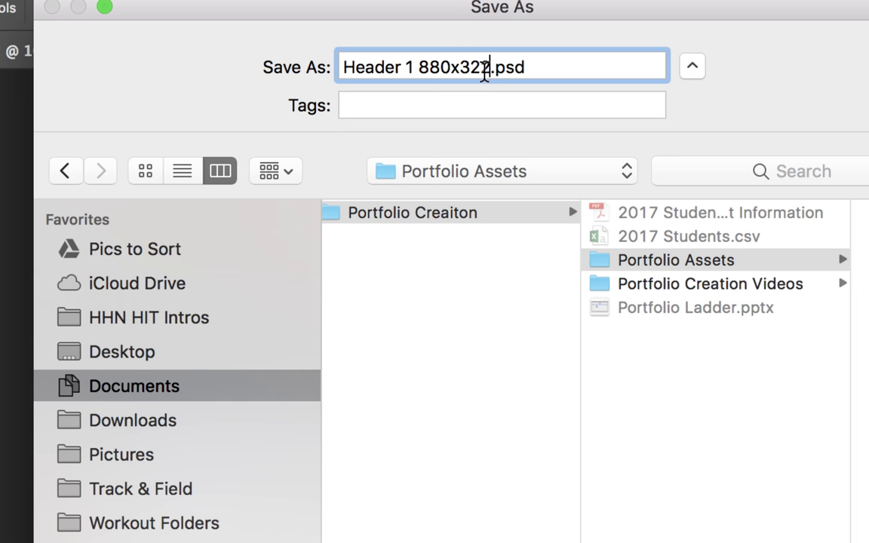
Add (BJ) to the name and save Header 1 880x322 (BJ).psd with Maximize Compatibility
left_click(487, 67)
type("(BJ)")
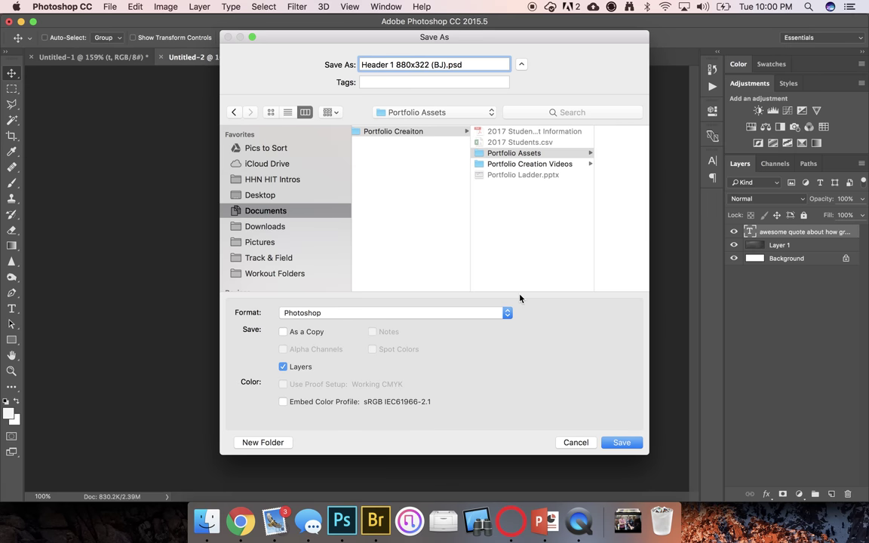
key("Return")
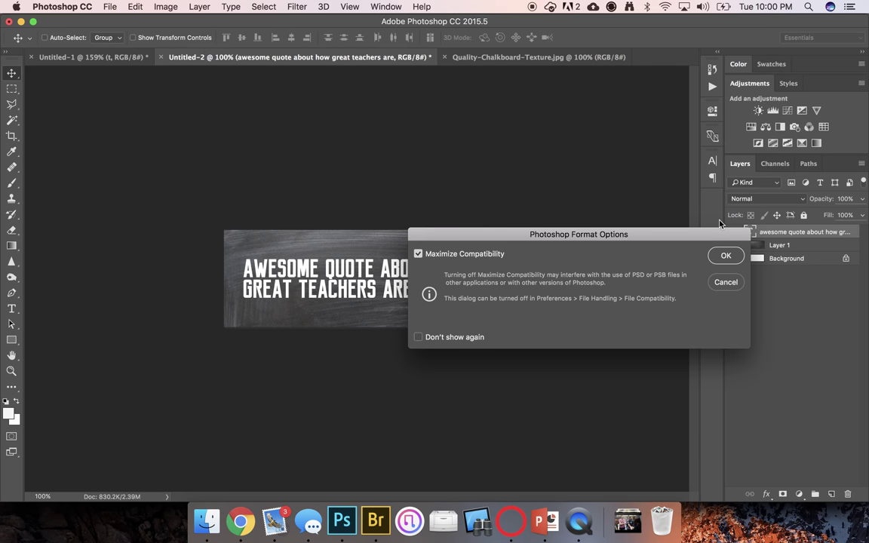
key("Return")
key("super+Tab")
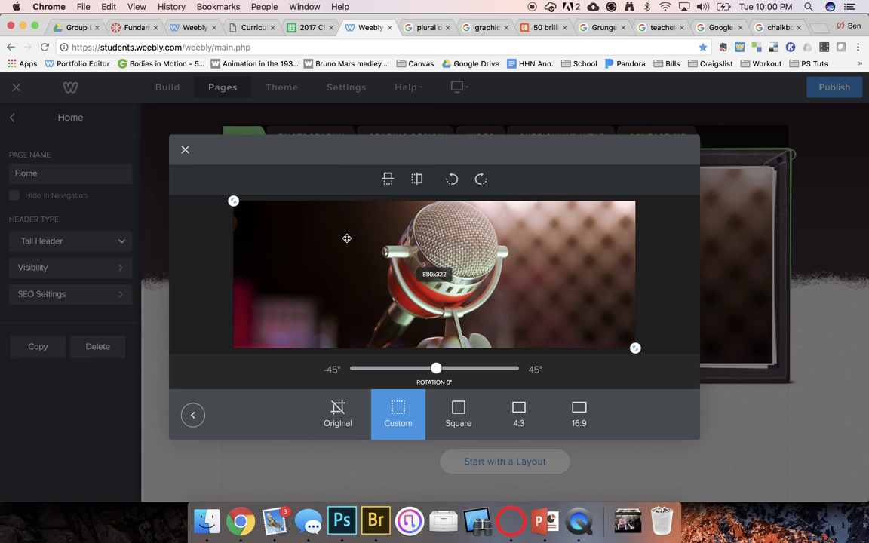
key("super+Tab")
key("super+Tab")
key("super+Tab")
key("super+Tab")
key("super+Tab")
key("super+Tab")
key("super+Tab")
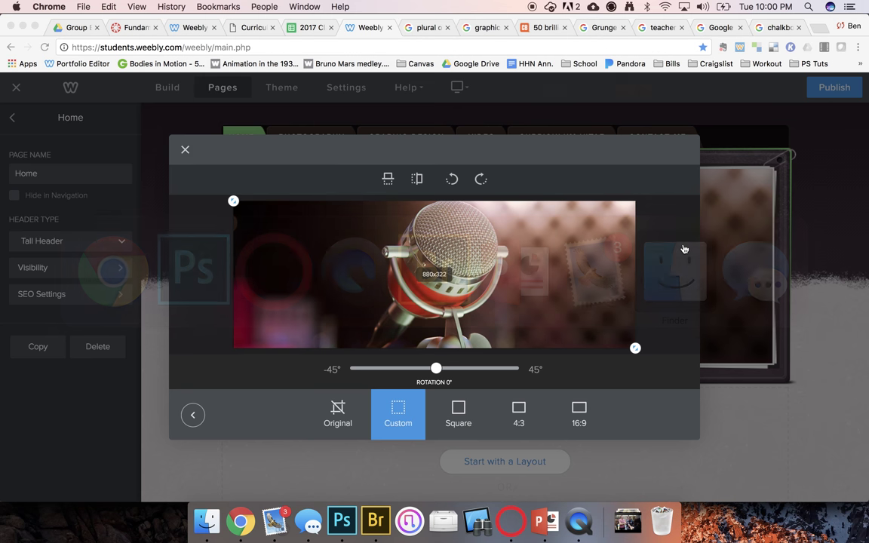
Confirm in Finder's Portfolio Assets preview that the saved PSD is 880 × 322
left_click(463, 130)
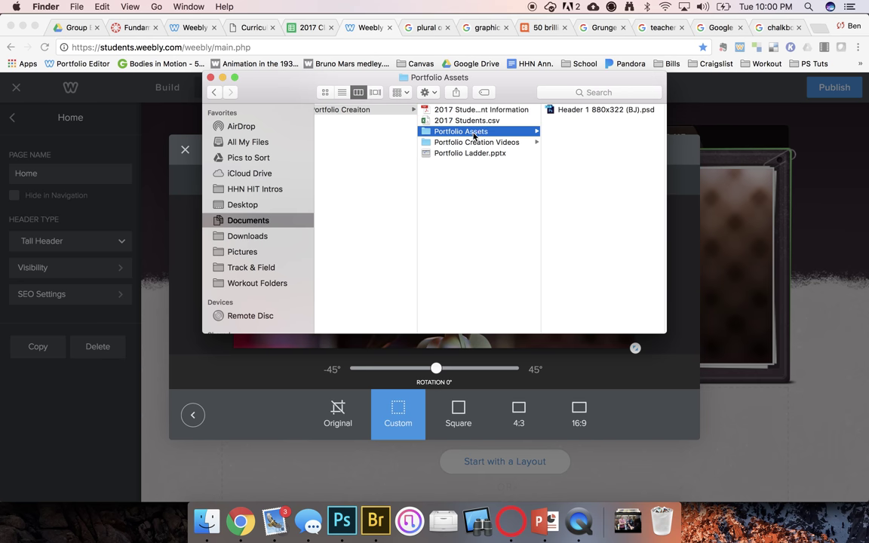
left_click(588, 112)
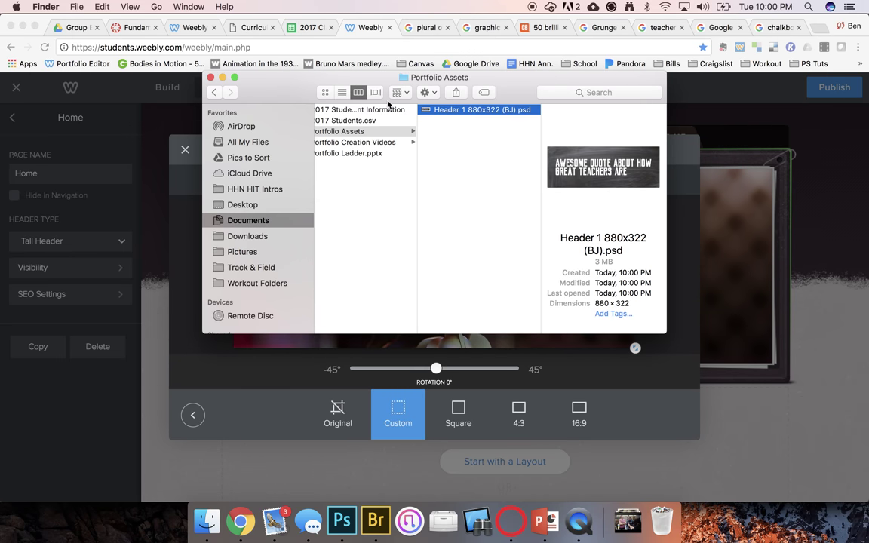
left_click(211, 77)
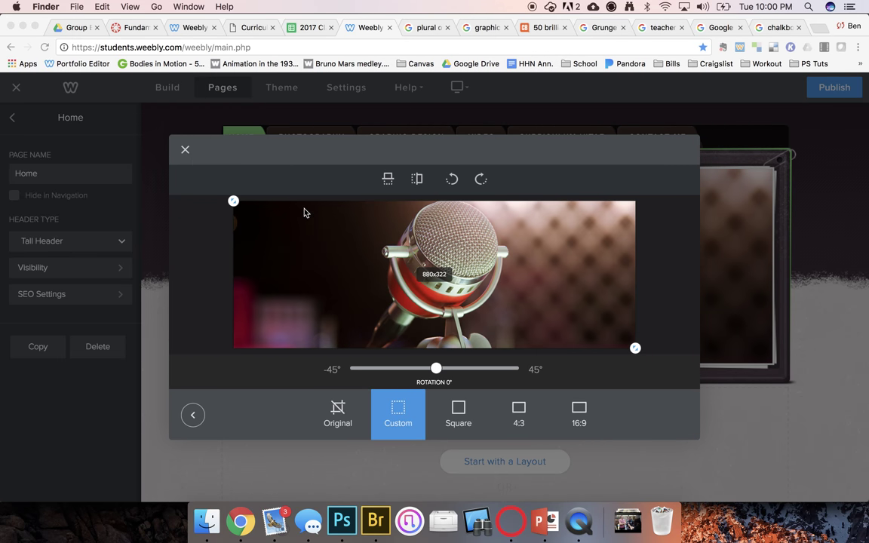
Close Weebly's header image editor and switch back to Photoshop
left_click(187, 155)
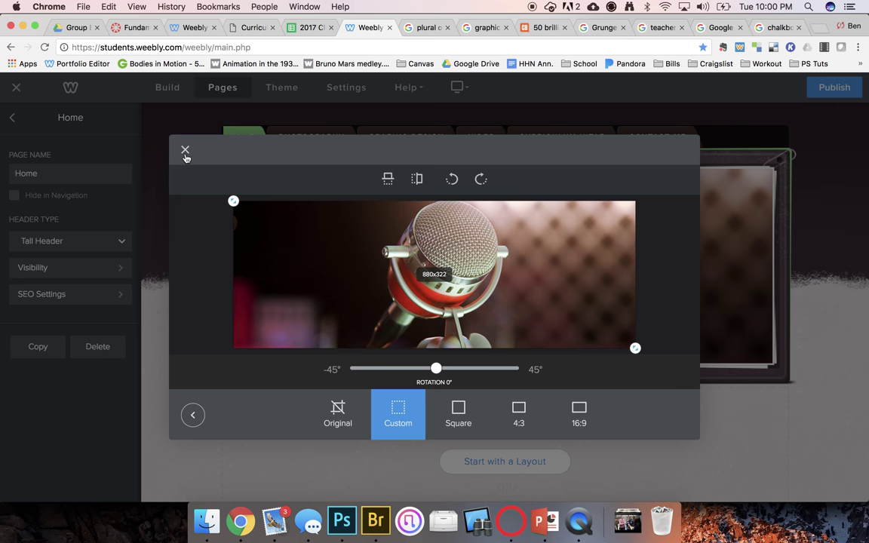
left_click(185, 151)
key("super+Tab")
key("super+Tab")
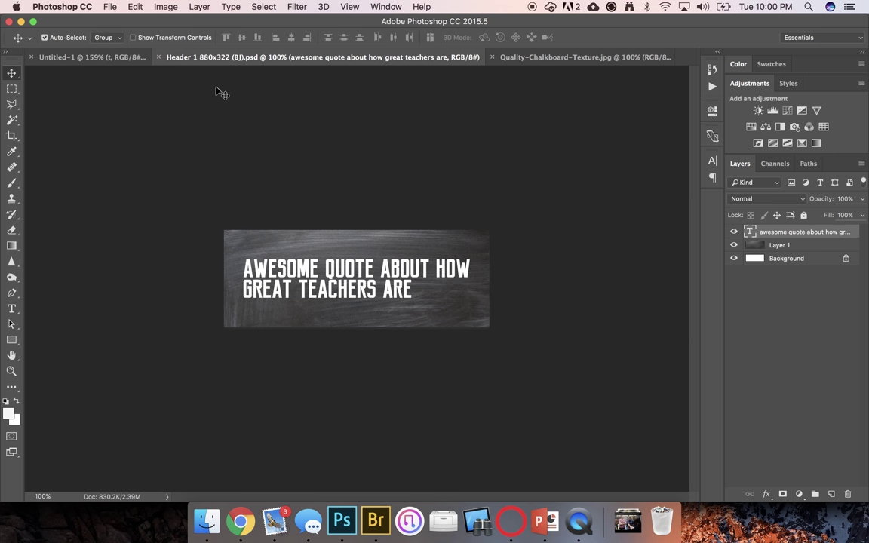
Save a PNG copy, Header 1 880x322 (BJ).png, with Smallest compression and no interlacing
key("super+shift+s")
left_click(384, 312)
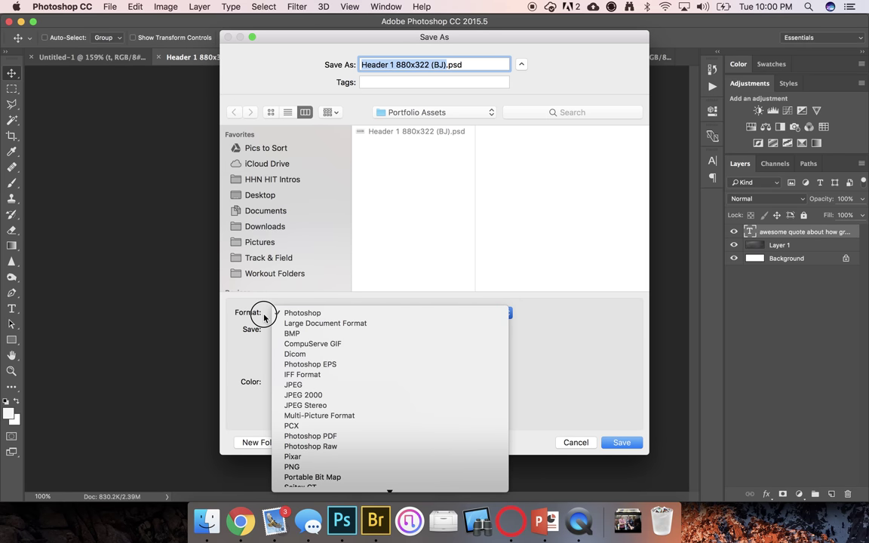
left_click(213, 313)
left_click(509, 513)
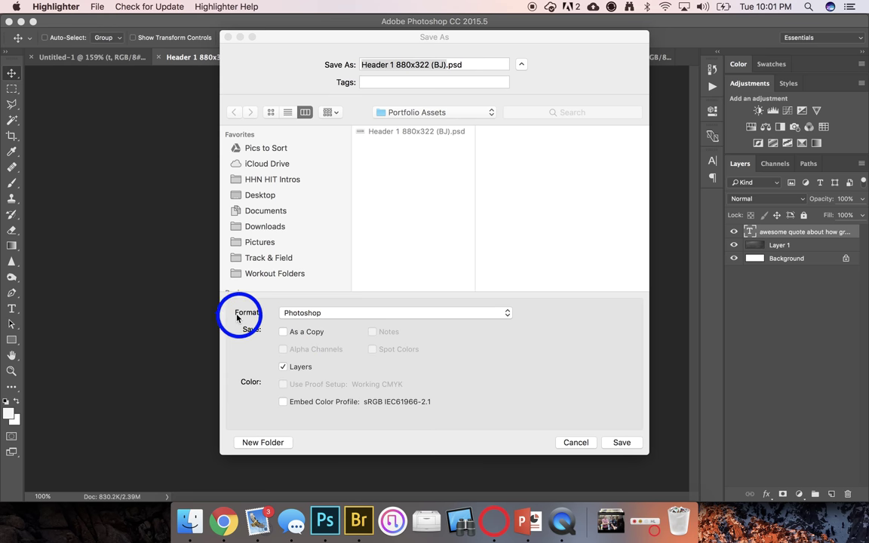
left_click(332, 316)
left_click(332, 315)
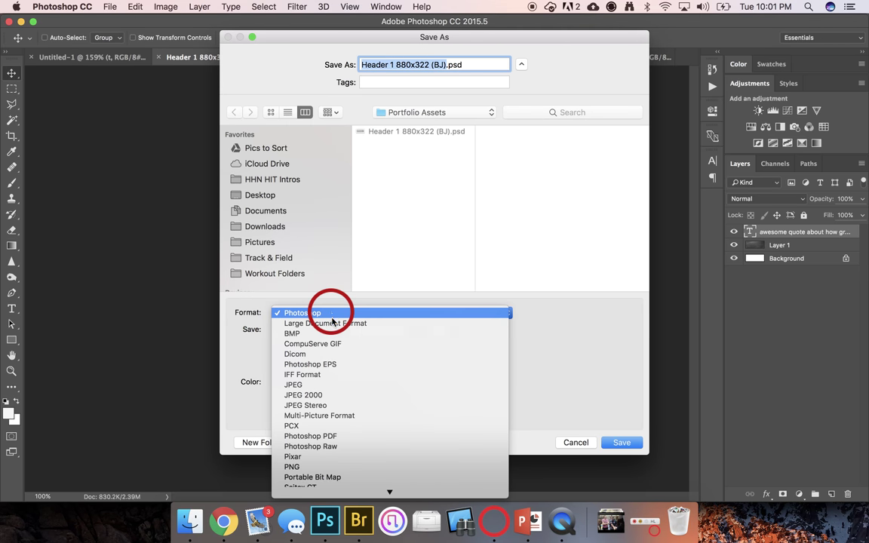
left_click(331, 467)
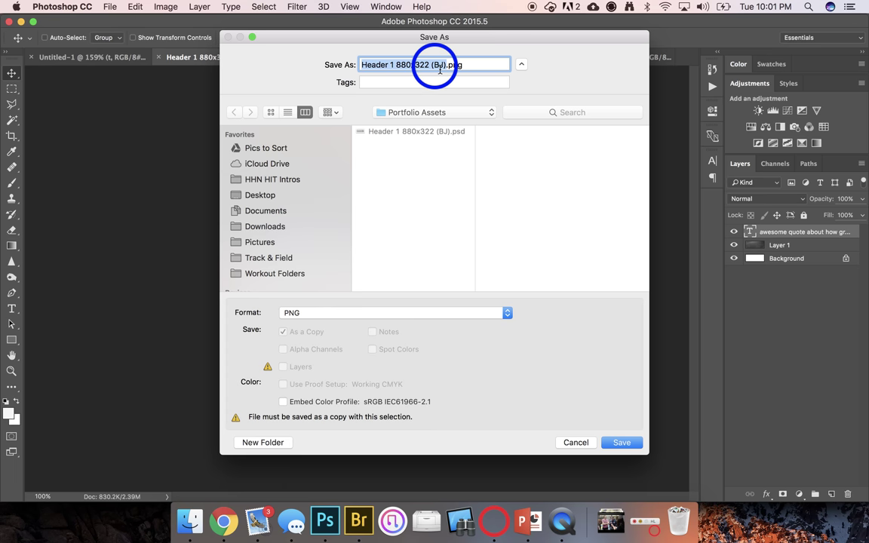
left_click(638, 446)
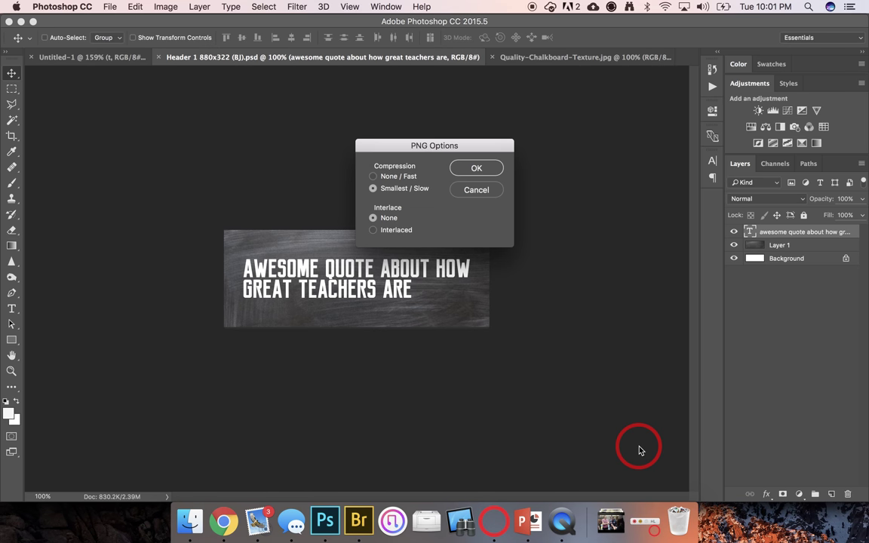
left_click(476, 168)
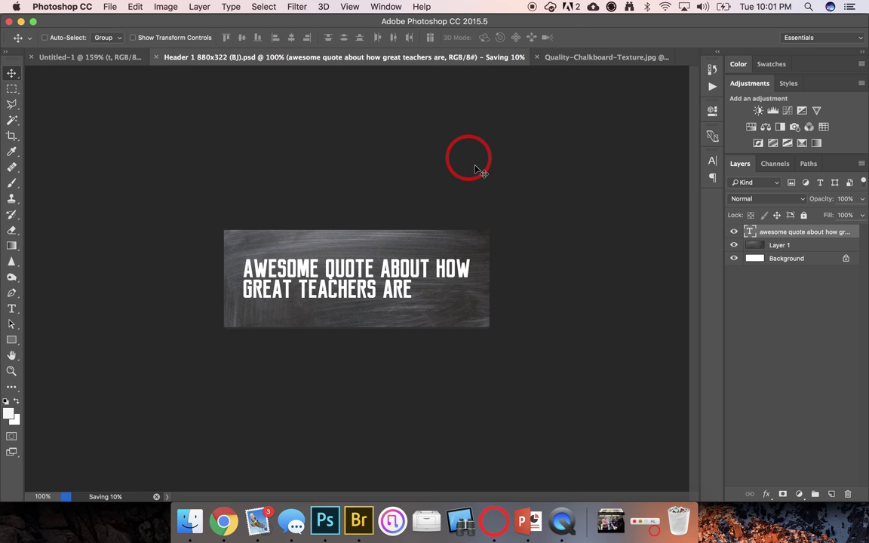
key("super+Tab")
key("super+Tab")
key("super+Tab")
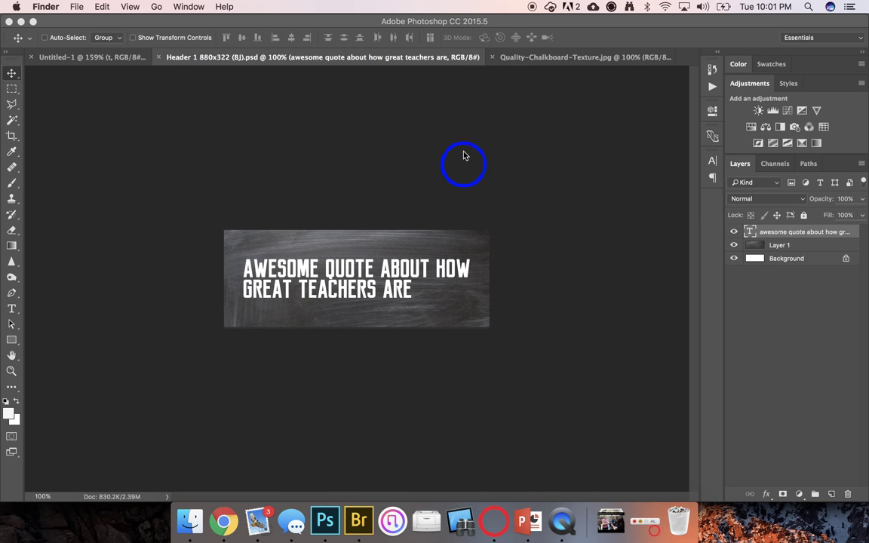
Browse Documents to Portfolio Assets and preview the PNG, confirming 880 × 322 and 262 KB
left_click(190, 519)
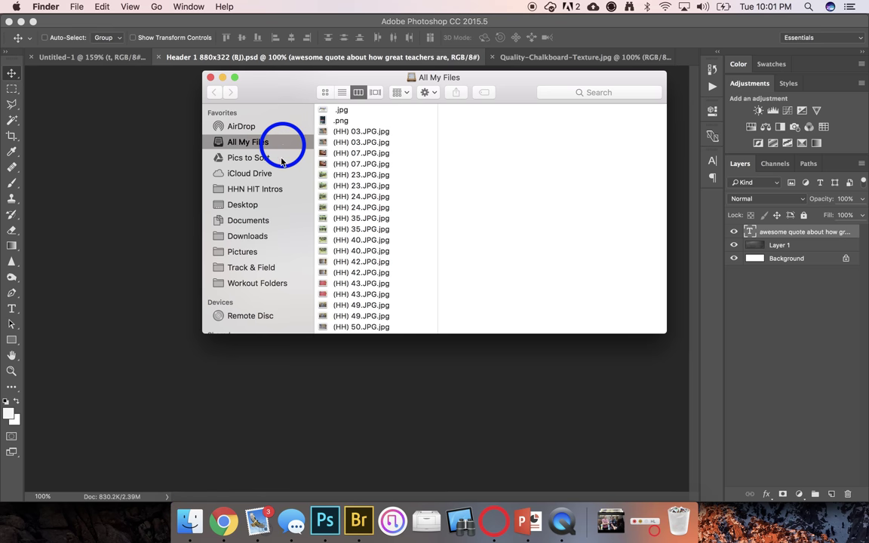
left_click(256, 220)
key("Down")
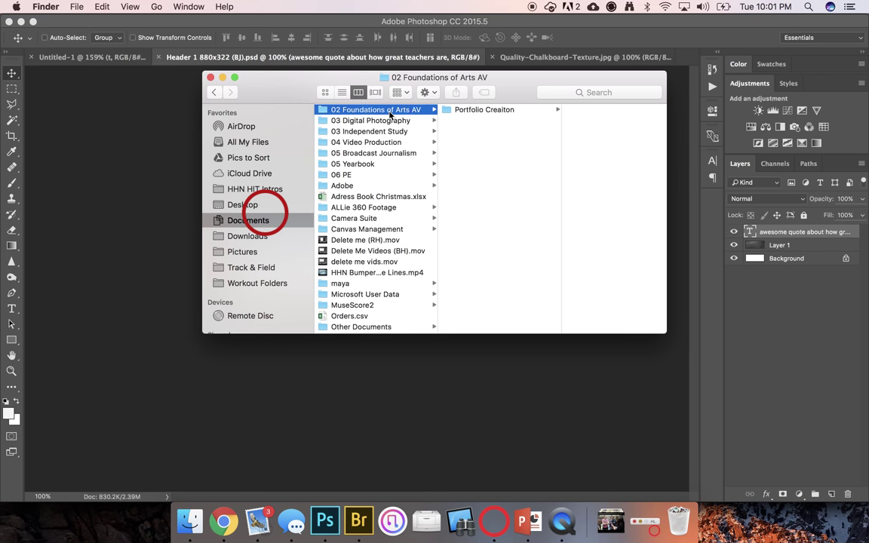
left_click(490, 110)
left_click(599, 131)
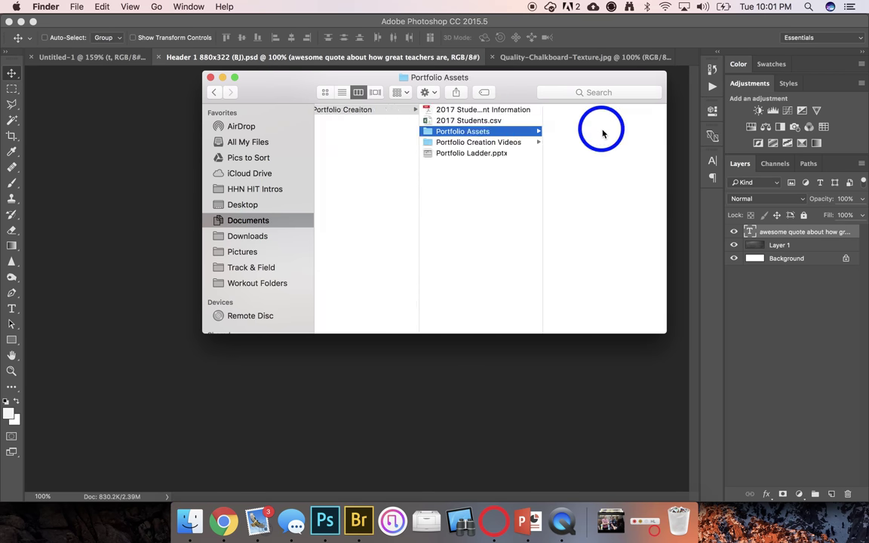
left_click(607, 113)
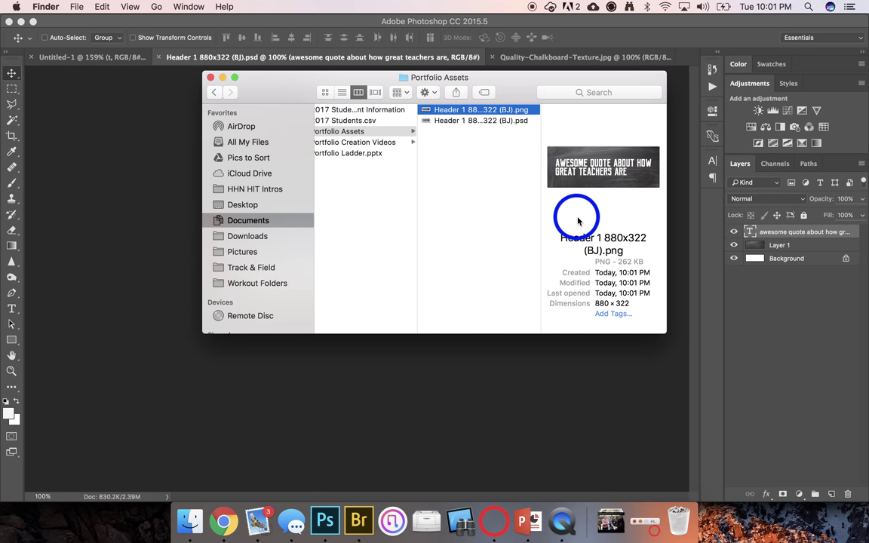
key("cmd+Tab")
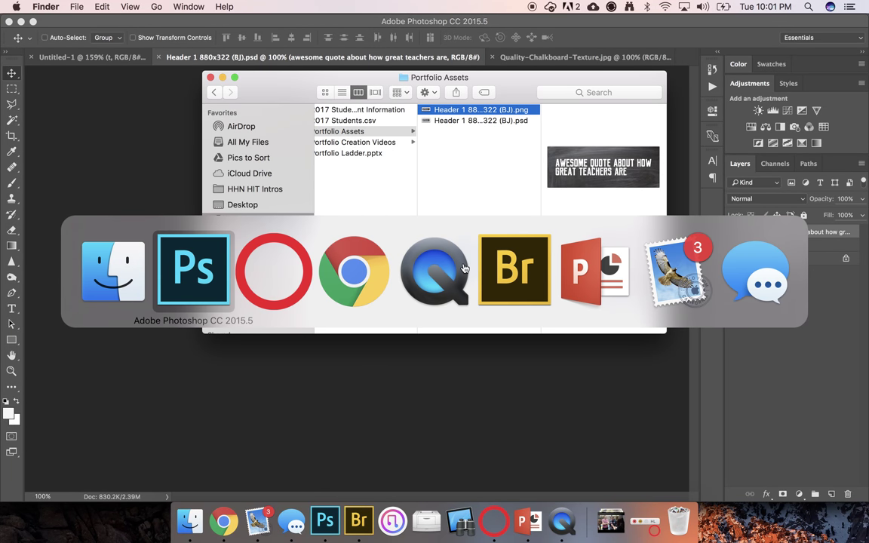
key("cmd+Tab")
key("cmd+Tab")
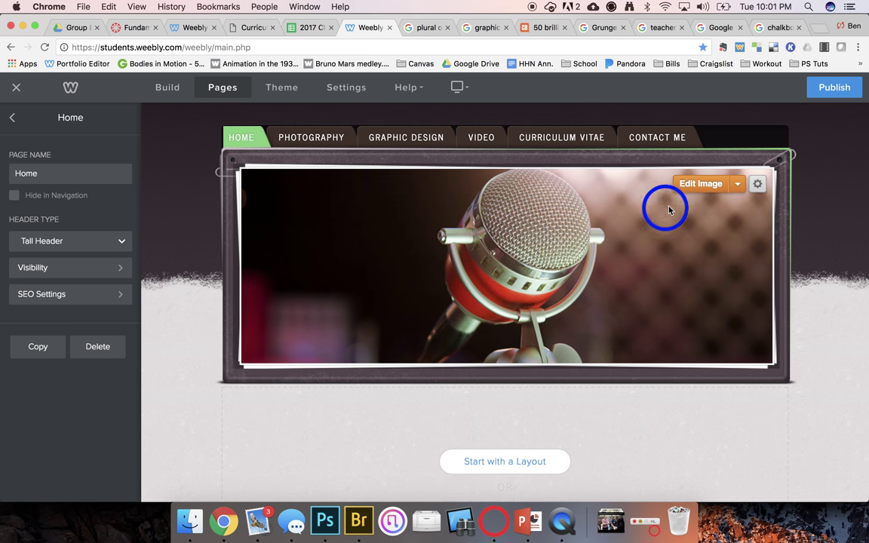
Replace the microphone header by uploading the 880x322 PNG from Portfolio Assets
left_click(705, 186)
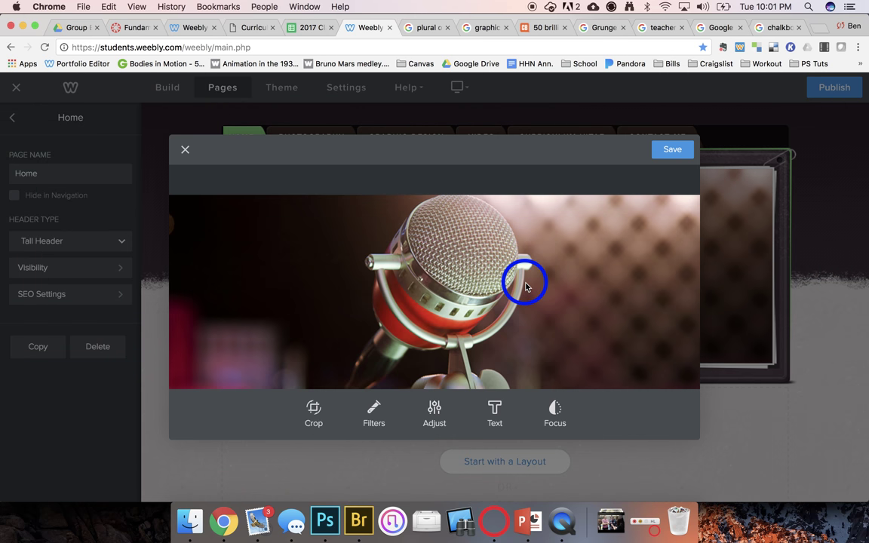
left_click(184, 150)
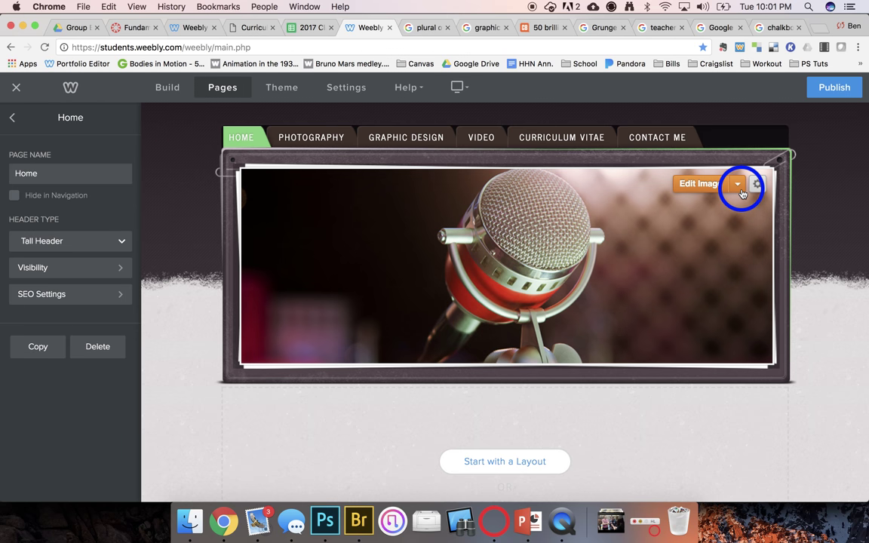
left_click(737, 185)
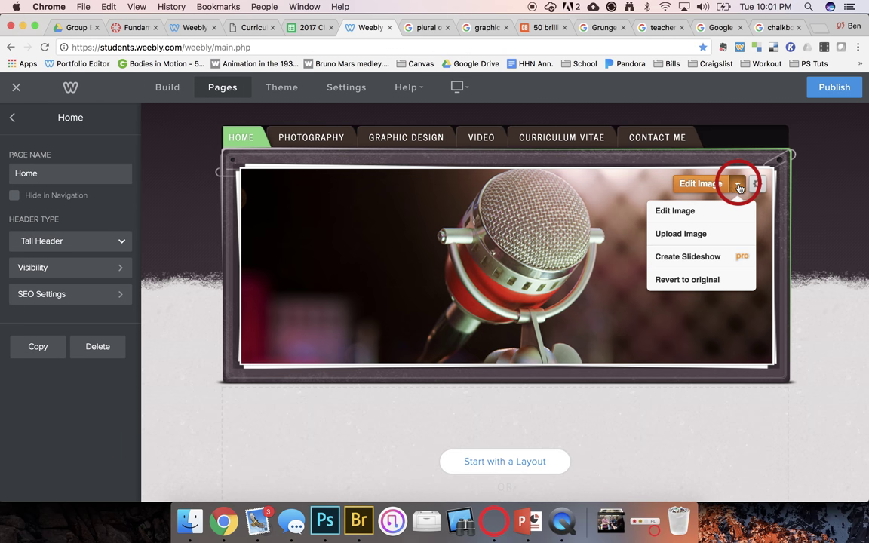
left_click(678, 237)
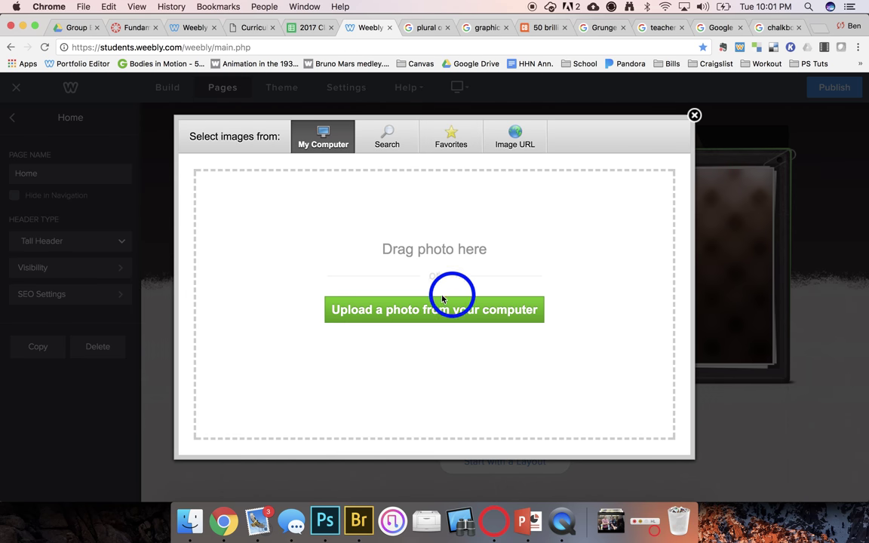
left_click(431, 316)
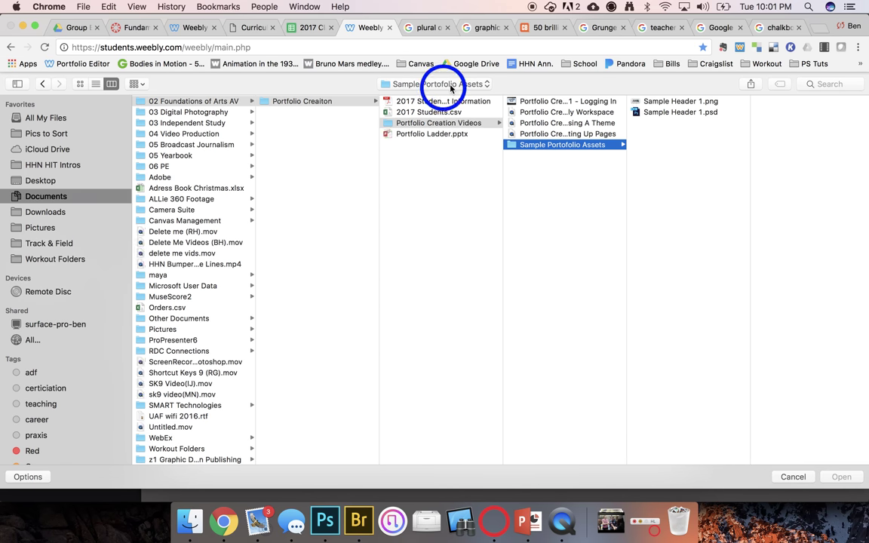
left_click(405, 124)
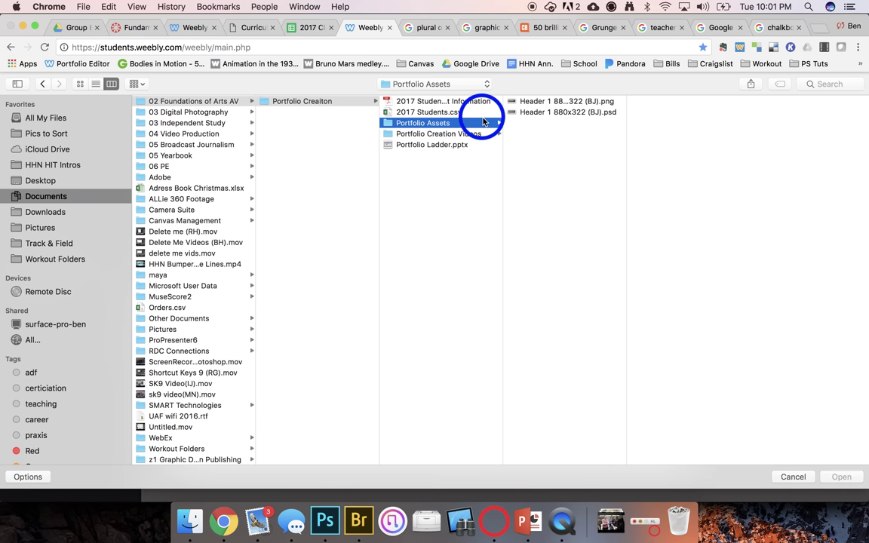
left_click(540, 101)
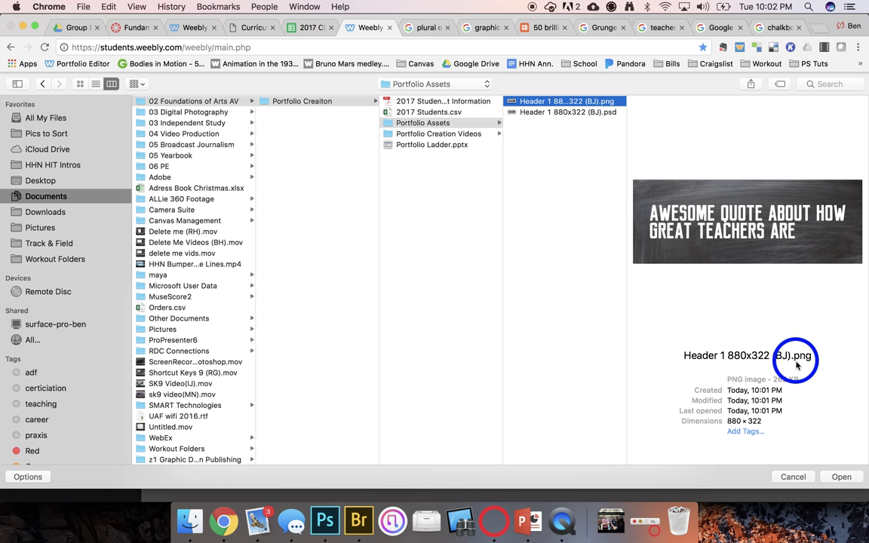
left_click(840, 476)
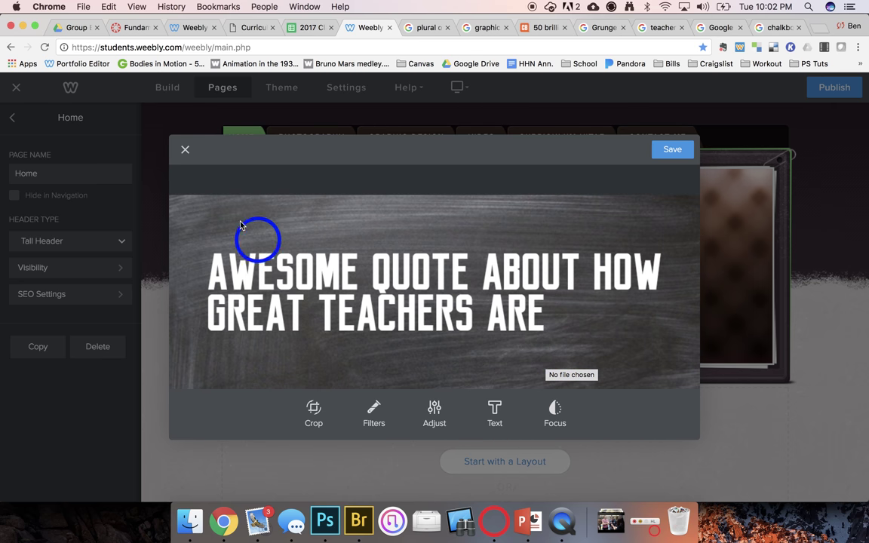
Try Fixie and Chest, keep the Lenin filter, and save the header to the Home page only
left_click(373, 411)
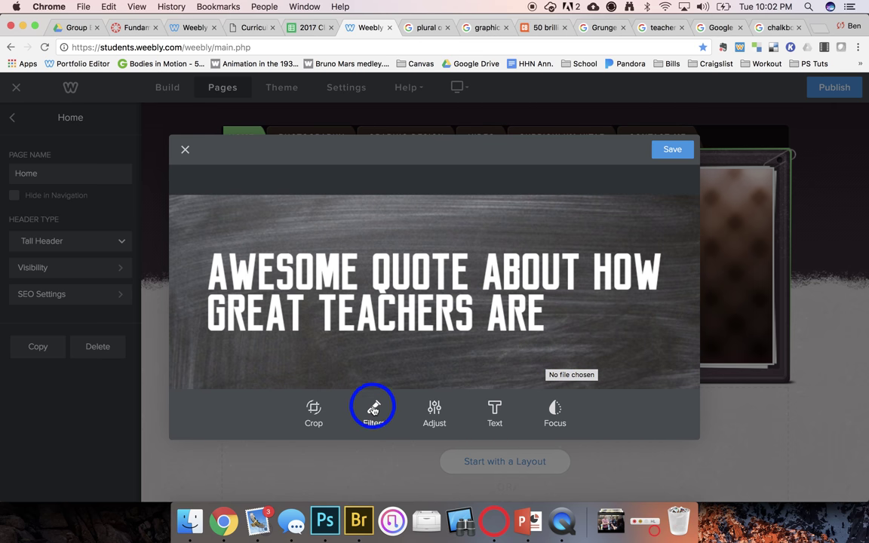
left_click(450, 415)
left_click(424, 414)
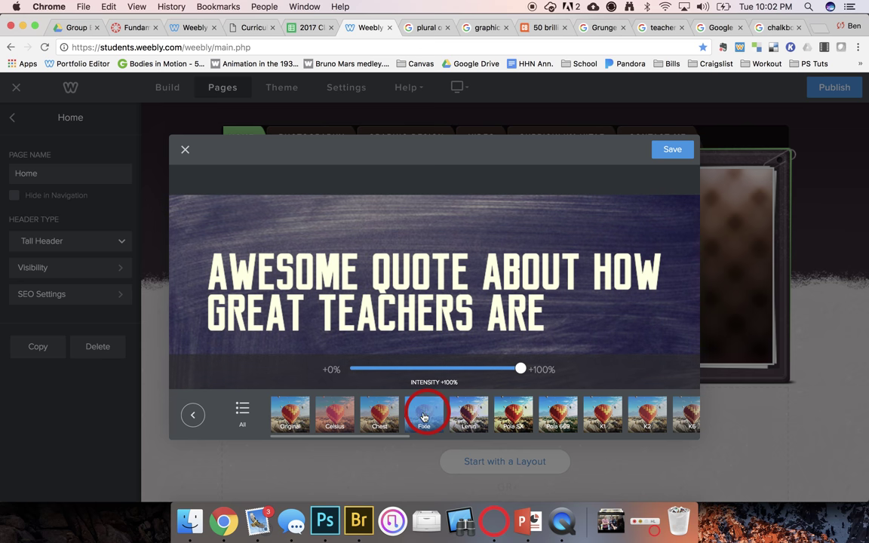
left_click(465, 415)
left_click(379, 413)
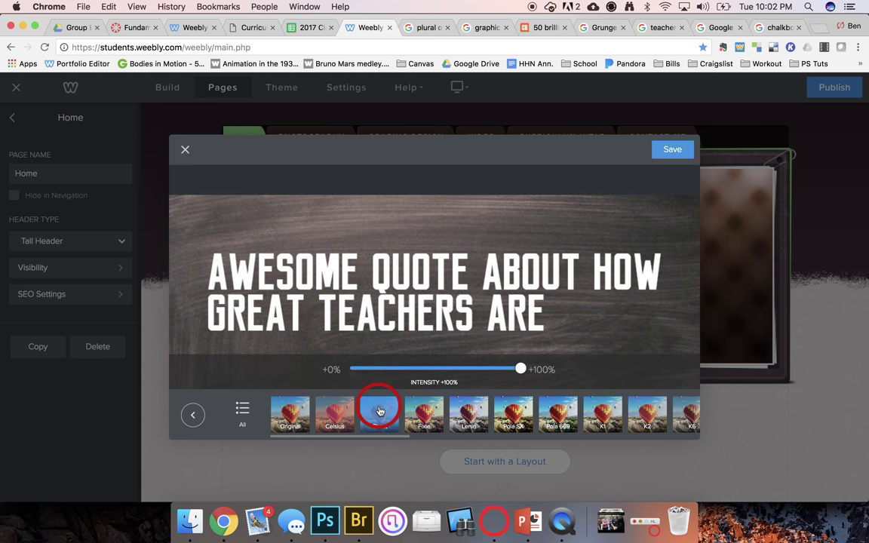
left_click(466, 414)
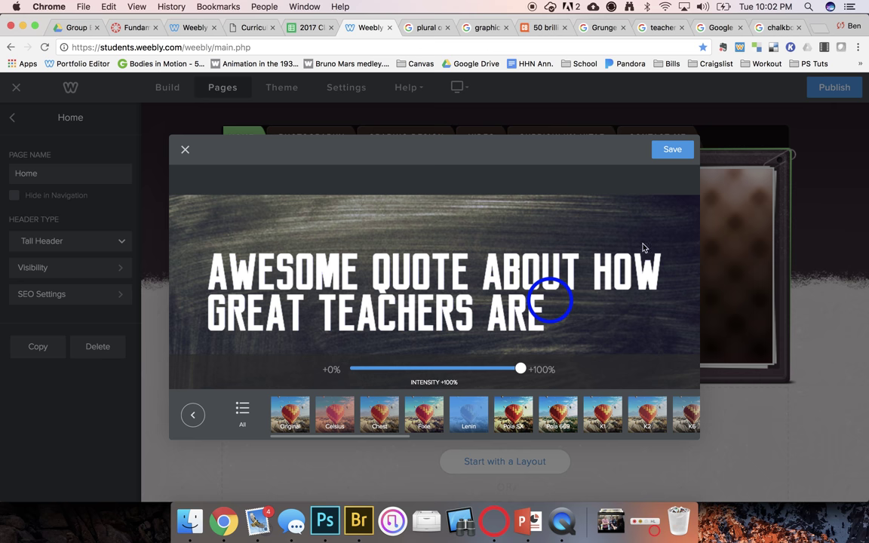
left_click(671, 152)
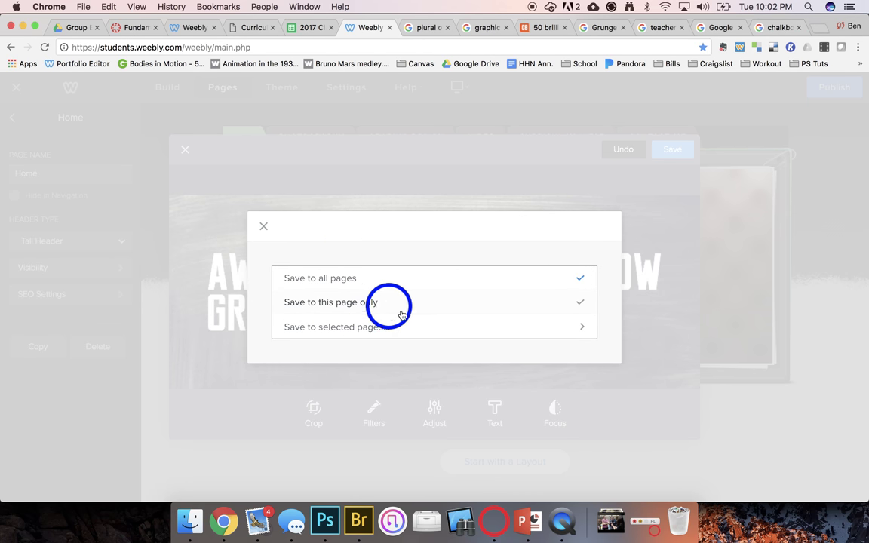
left_click(354, 280)
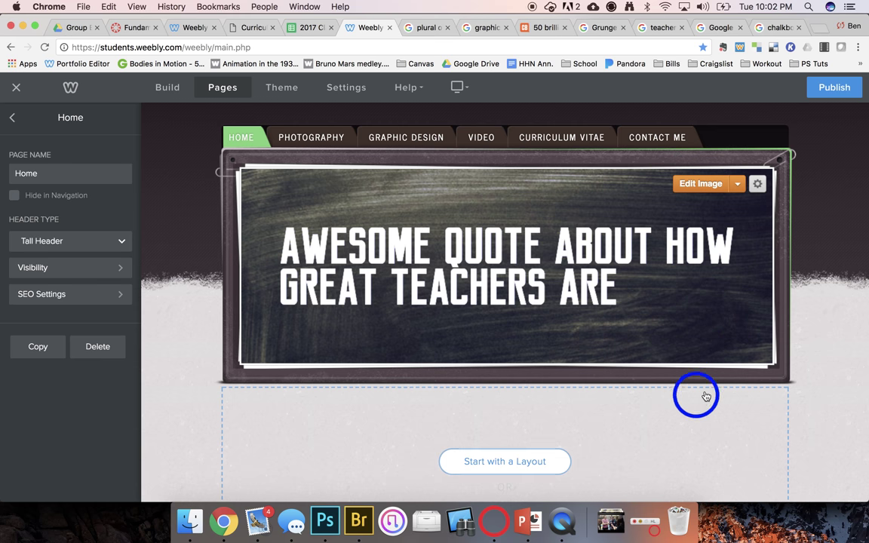
Scroll to check the new header, compare with the live Curriculum Vitae page, then return to the editor
scroll(702, 363, "up", 3)
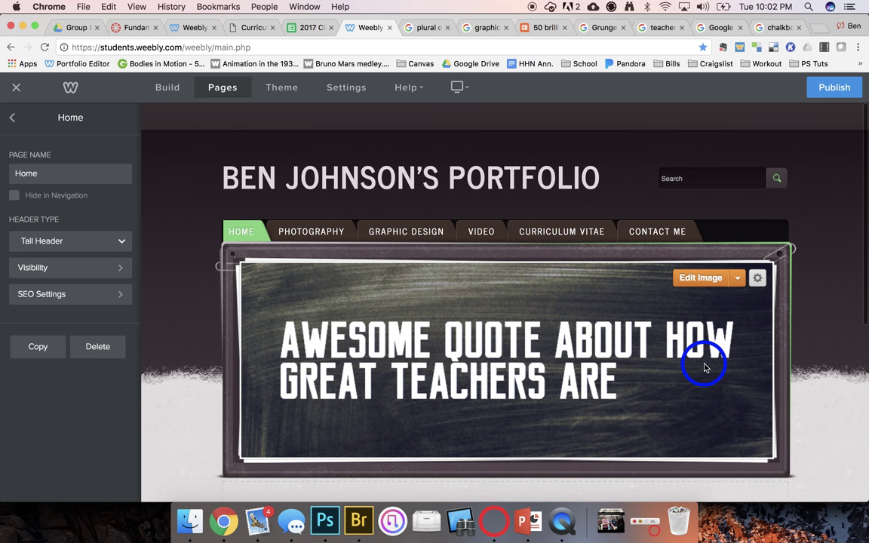
scroll(704, 366, "down", 6)
scroll(703, 366, "up", 5)
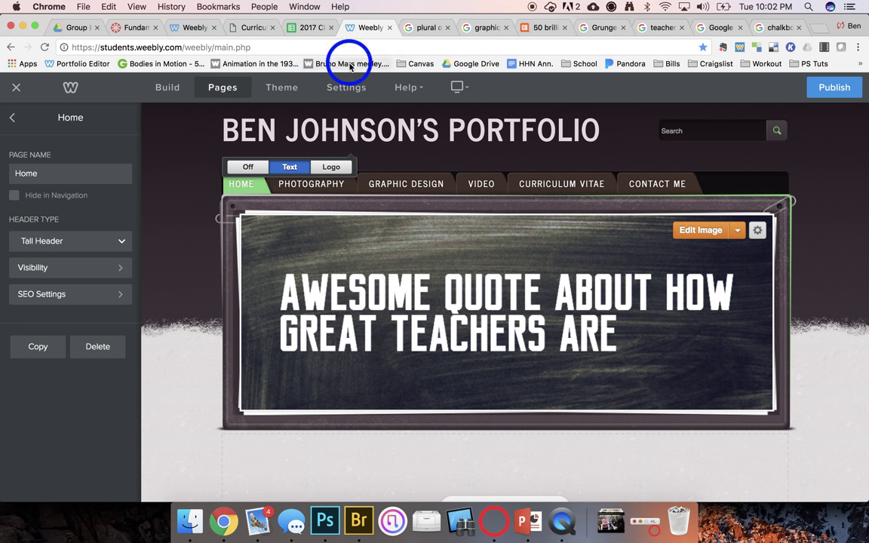
left_click(258, 27)
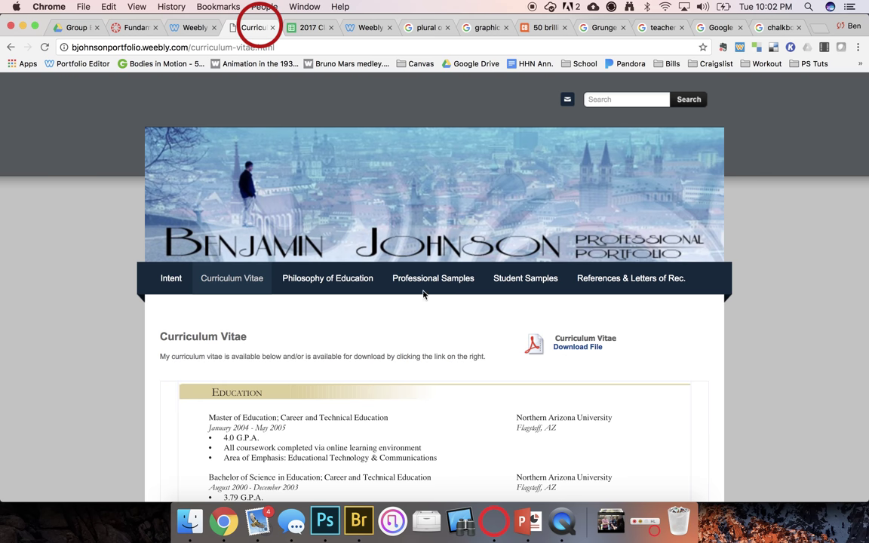
left_click(361, 28)
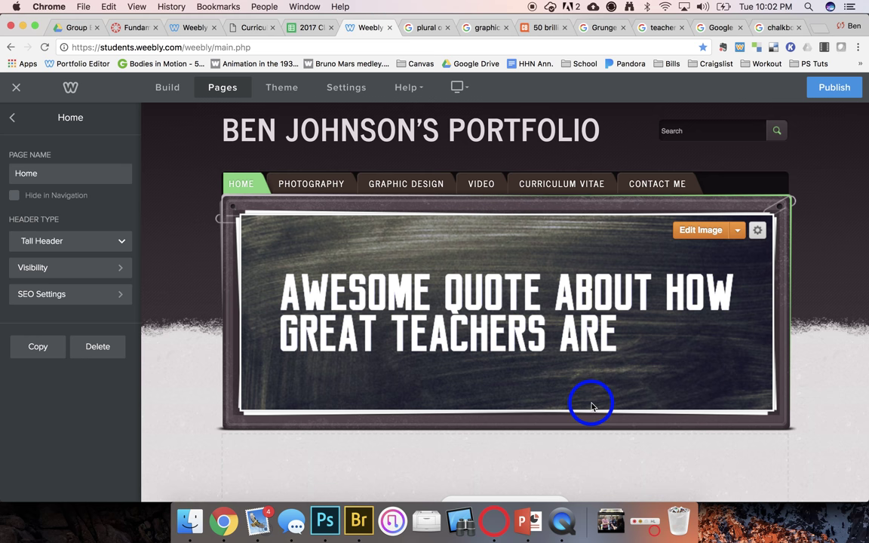